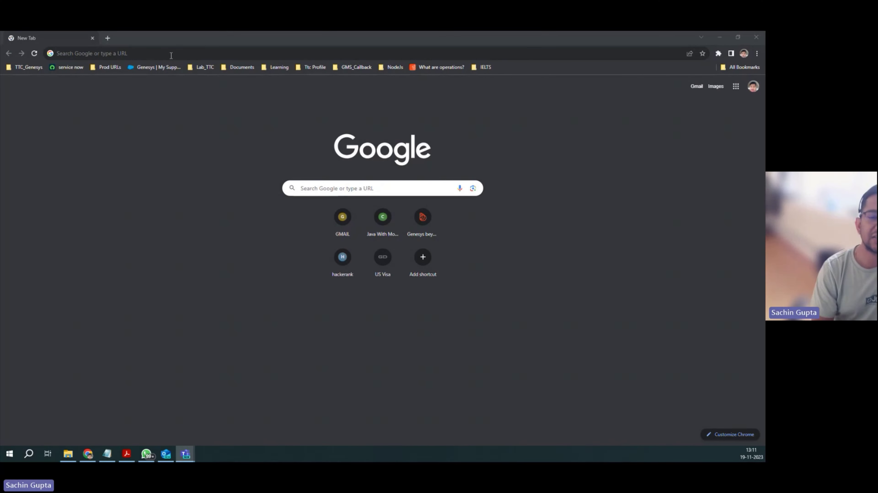
Step: Run a Google search for 'bls toronto' from the address bar
{"action": "left_click", "coordinate": [171, 56]}
{"action": "type", "text": "bls toronto"}
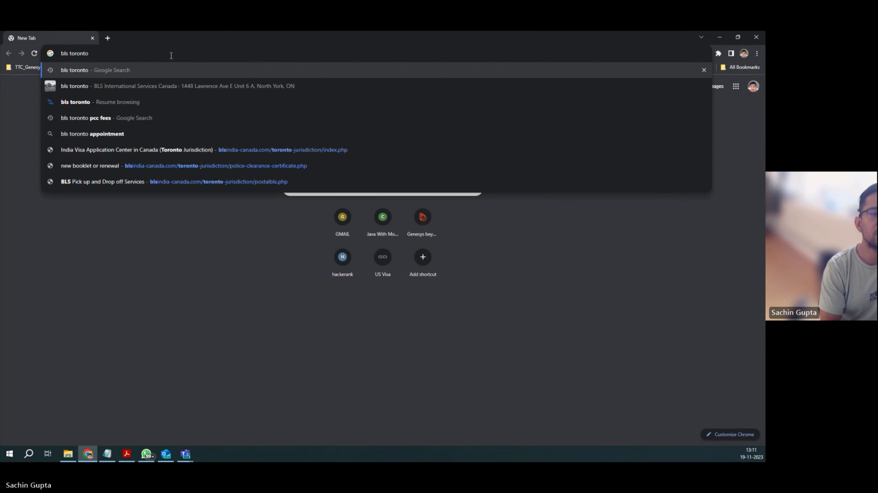
{"action": "key", "text": "Return"}
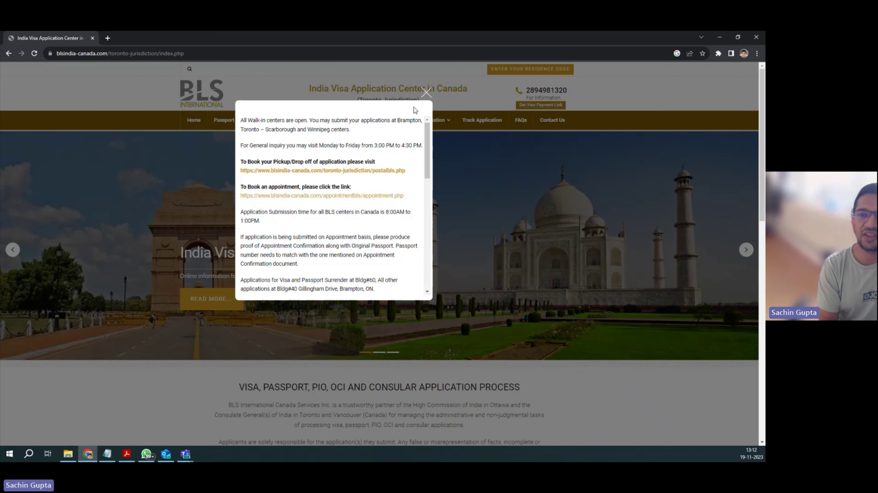
Step: Dismiss the walk-in centres notice and open the Police Clearance Certificate's Forms and Annexure section
{"action": "left_click", "coordinate": [427, 97]}
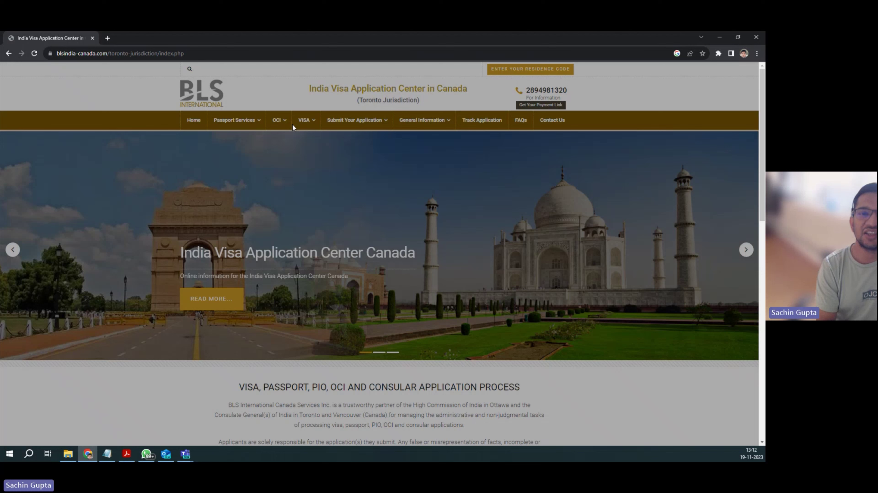
{"action": "mouse_move", "coordinate": [251, 126]}
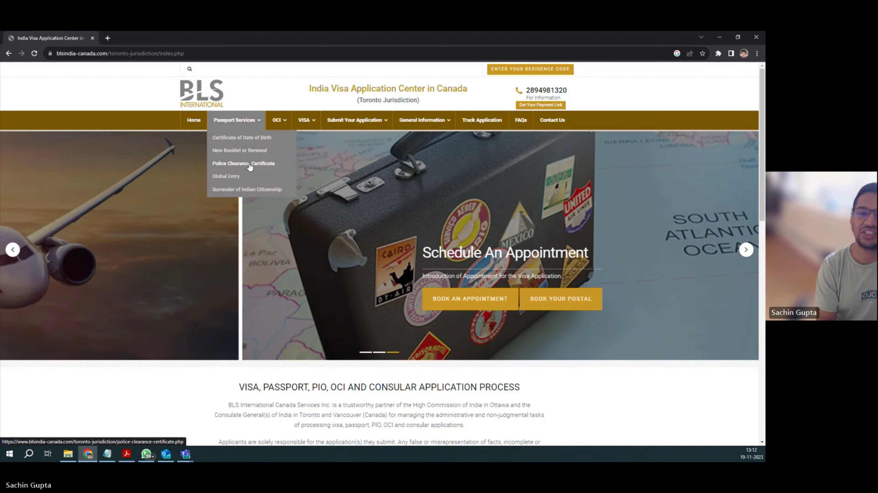
{"action": "left_click", "coordinate": [251, 166]}
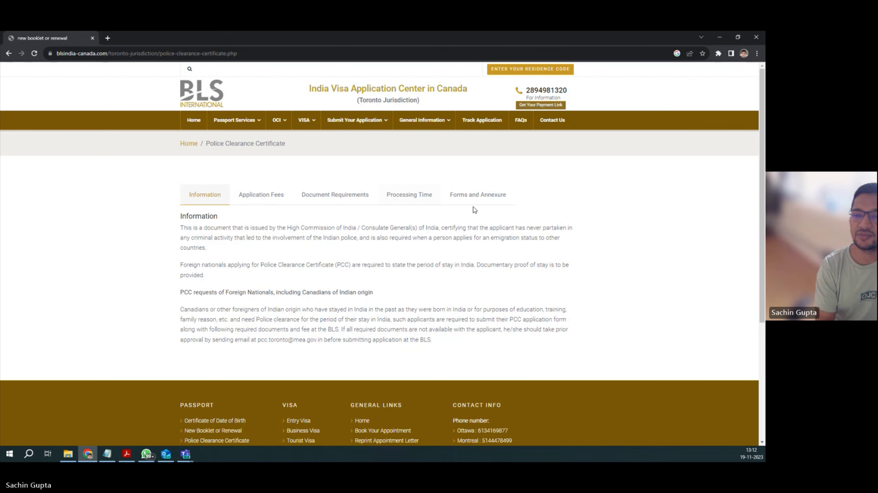
{"action": "left_click", "coordinate": [483, 196]}
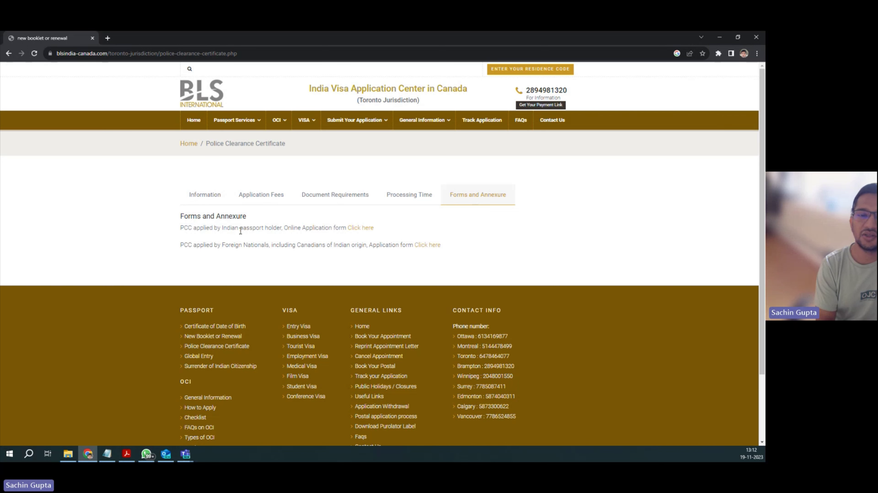
Step: Open the online application form for Indian passport holders and choose Canada under Americas
{"action": "left_click", "coordinate": [366, 231]}
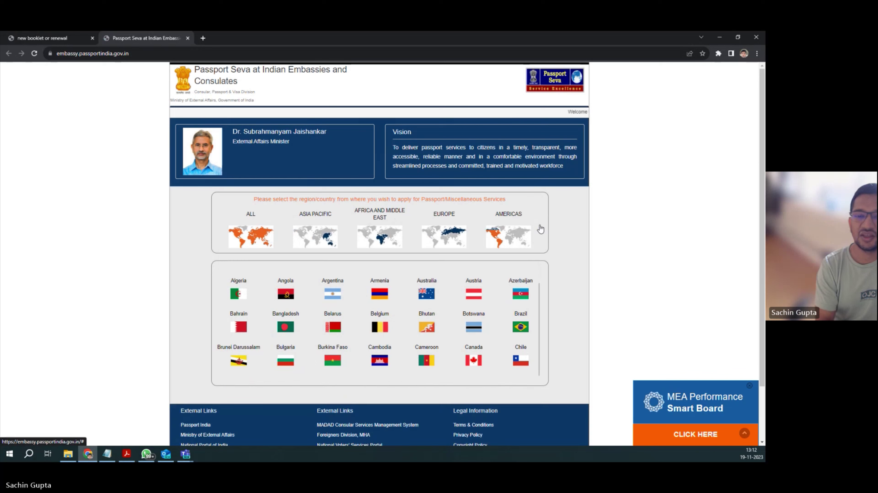
{"action": "left_click", "coordinate": [516, 239]}
{"action": "scroll", "coordinate": [517, 239], "scroll_direction": "down", "scroll_amount": 2}
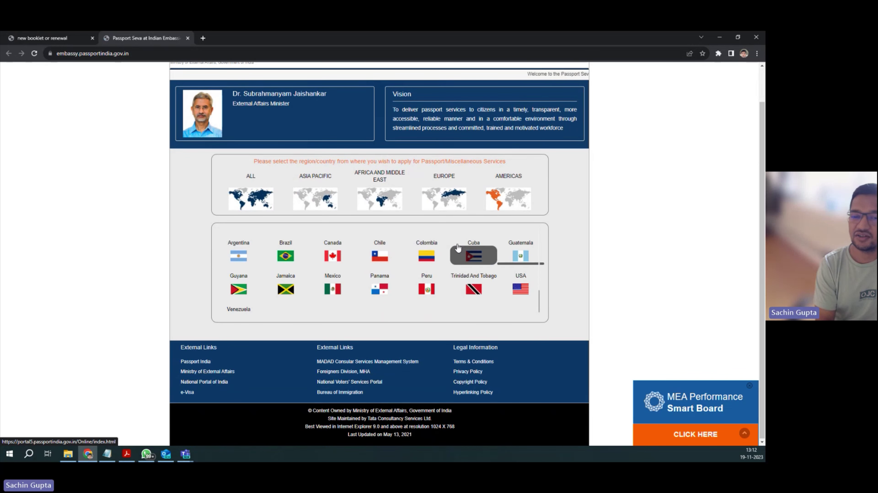
{"action": "left_click", "coordinate": [328, 260]}
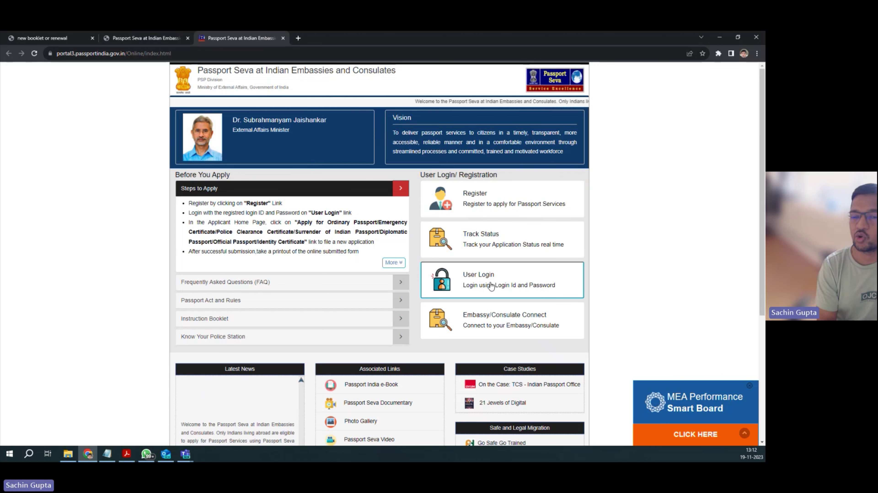
Step: Start a new registration with Canada - Toronto as the embassy/consulate
{"action": "left_click", "coordinate": [484, 199]}
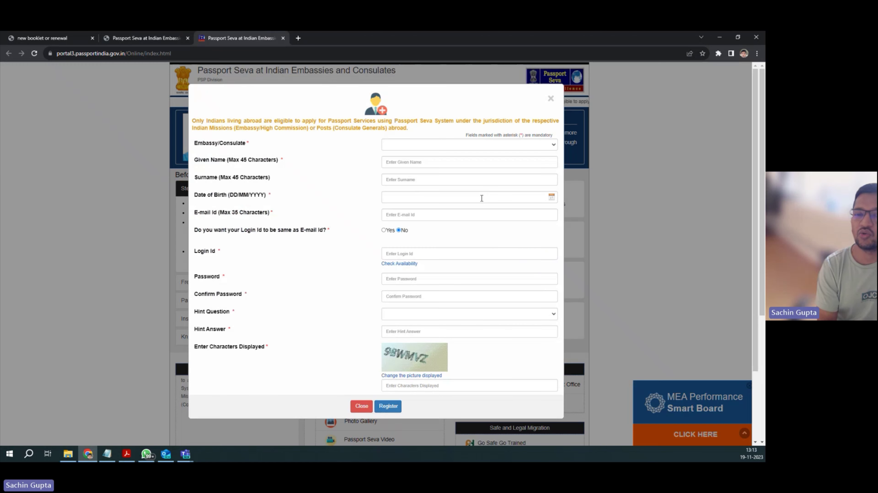
{"action": "left_click", "coordinate": [401, 146]}
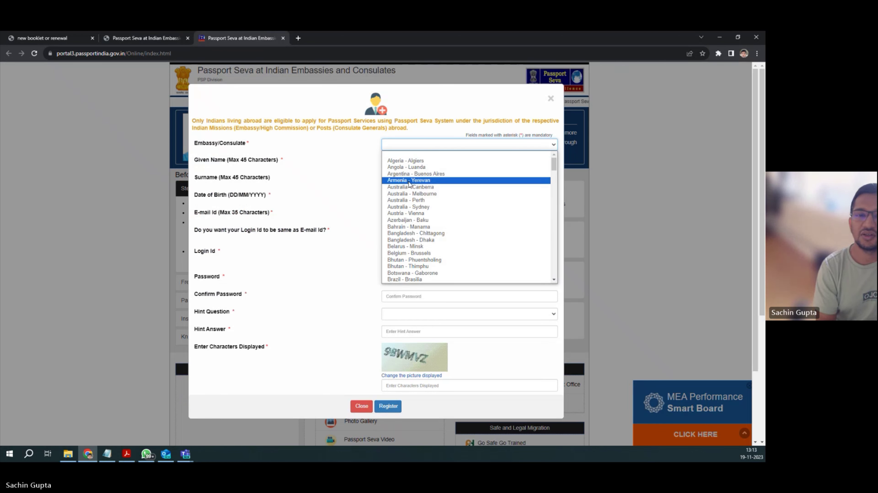
{"action": "scroll", "coordinate": [411, 197], "scroll_direction": "down", "scroll_amount": 3}
{"action": "scroll", "coordinate": [410, 197], "scroll_direction": "down", "scroll_amount": 6}
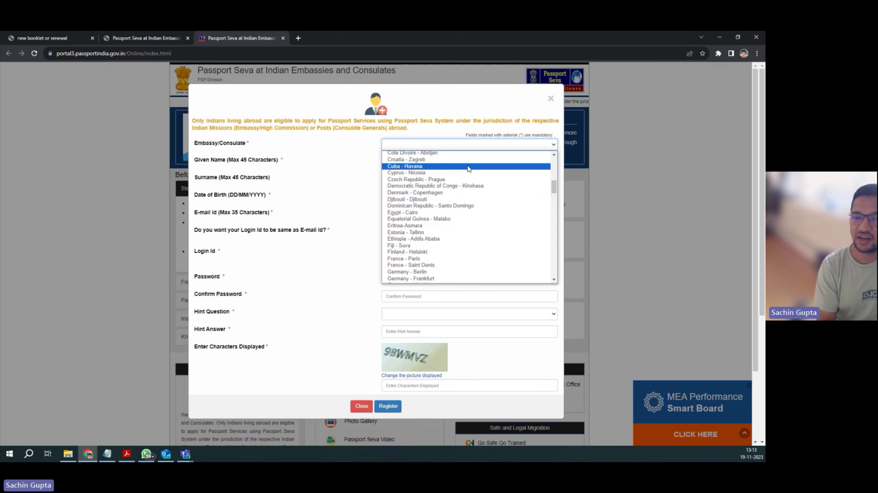
{"action": "left_click", "coordinate": [554, 155]}
{"action": "left_click", "coordinate": [554, 154]}
{"action": "scroll", "coordinate": [554, 158], "scroll_direction": "up", "scroll_amount": 3}
{"action": "left_click", "coordinate": [430, 174]}
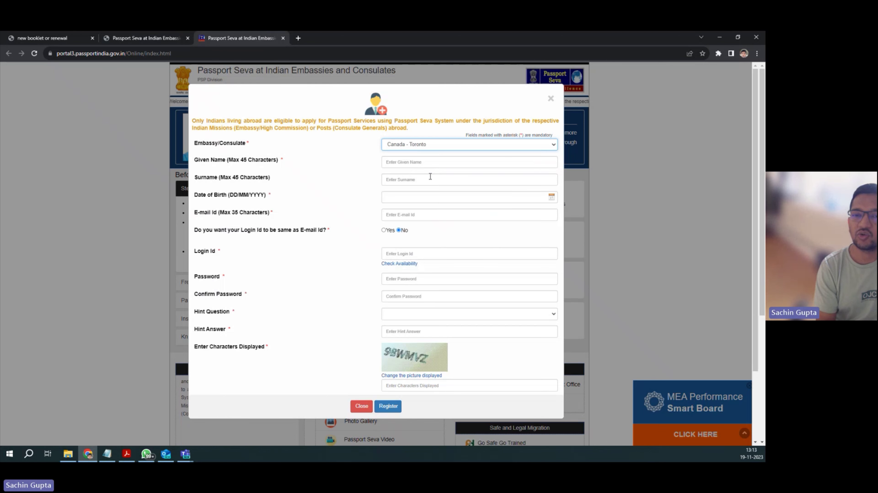
{"action": "left_click", "coordinate": [400, 166]}
{"action": "type", "text": "S"}
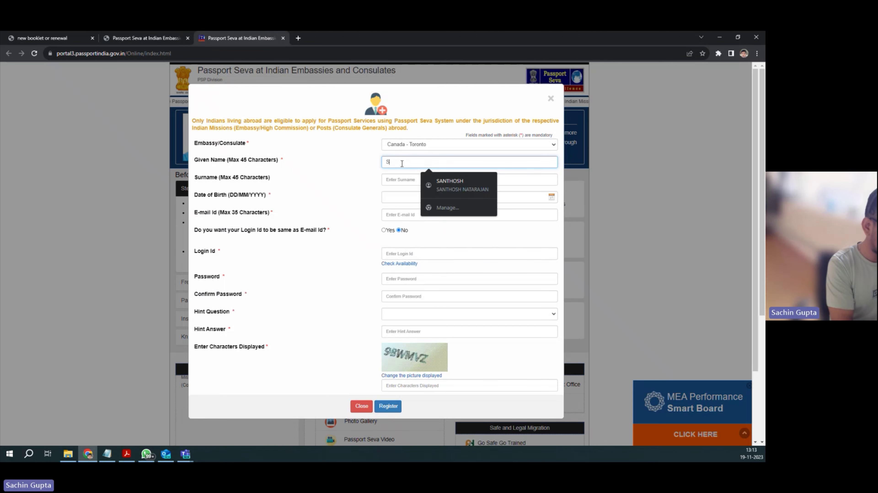
{"action": "type", "text": "ACHIN"}
{"action": "key", "text": "Tab"}
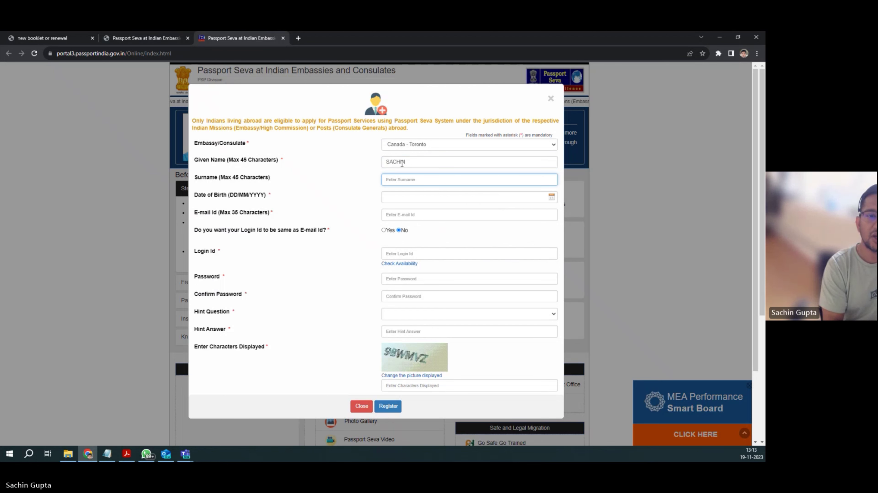
{"action": "key", "text": "Tab"}
{"action": "left_click", "coordinate": [438, 210]}
{"action": "scroll", "coordinate": [427, 232], "scroll_direction": "up", "scroll_amount": 5}
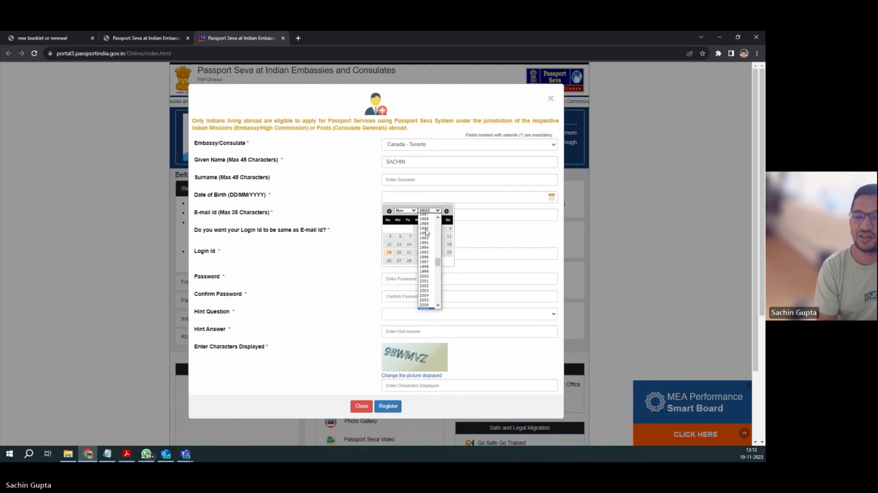
{"action": "left_click", "coordinate": [427, 243]}
{"action": "left_click", "coordinate": [409, 244]}
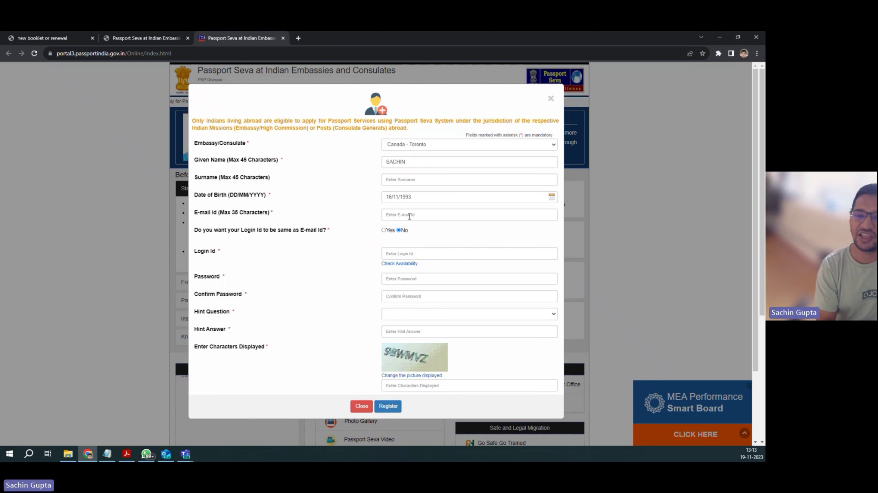
Step: Enter the contact e-mail, use it as the login ID, and fill both password fields
{"action": "left_click", "coordinate": [409, 215]}
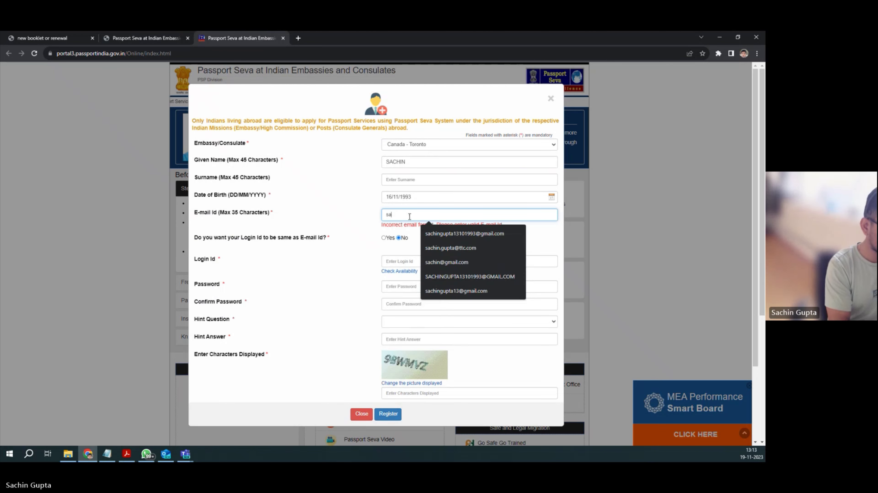
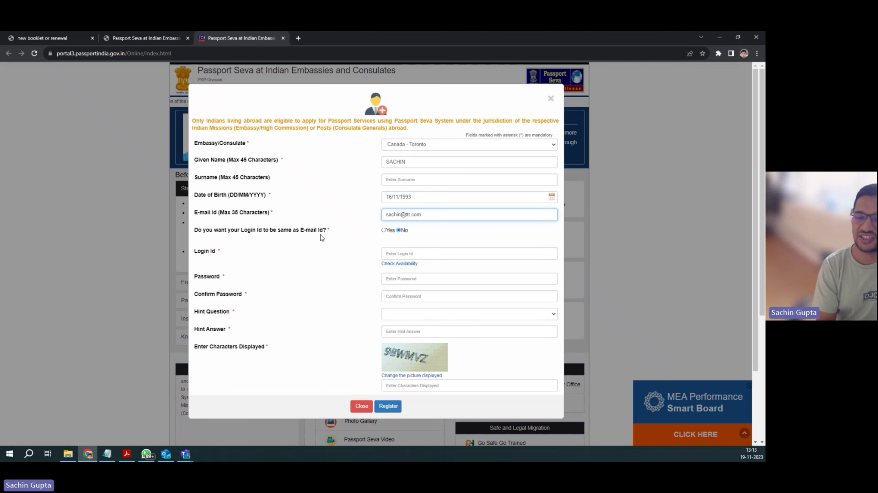
{"action": "left_click", "coordinate": [384, 230]}
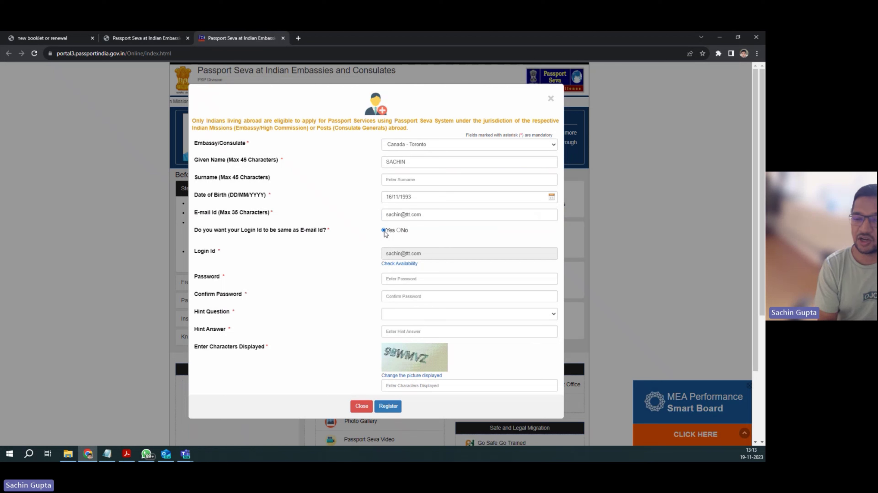
{"action": "left_click", "coordinate": [404, 282]}
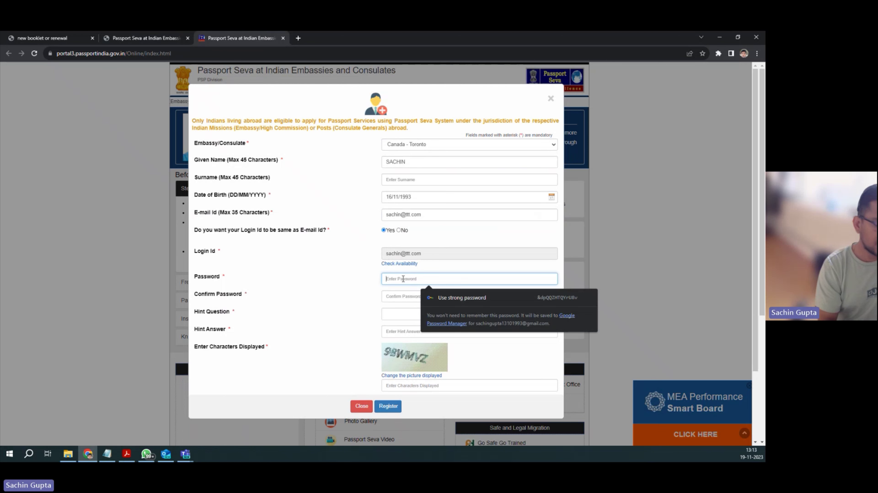
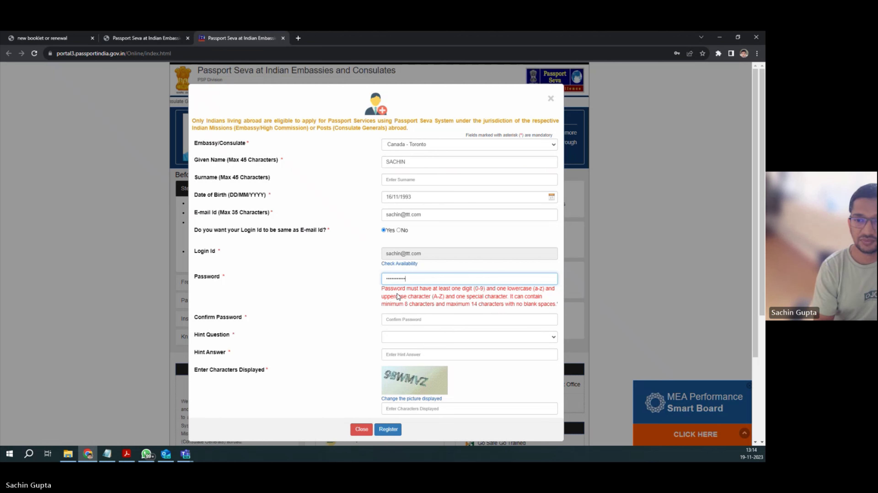
{"action": "left_click", "coordinate": [397, 297]}
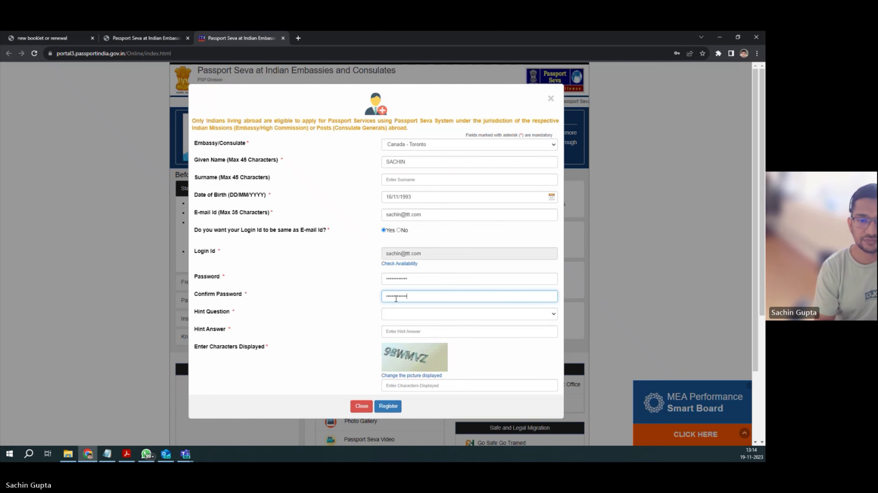
Step: Choose Birth City as the hint question, enter its answer, and begin the captcha
{"action": "left_click", "coordinate": [402, 317]}
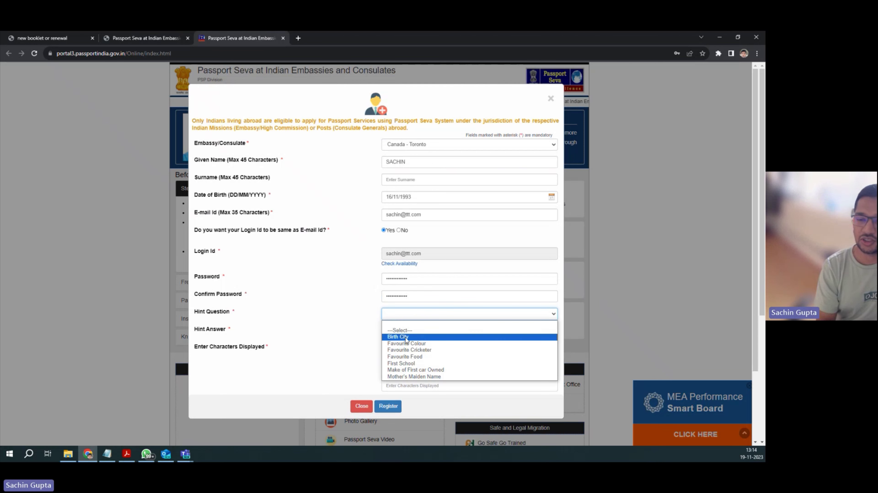
{"action": "left_click", "coordinate": [397, 337]}
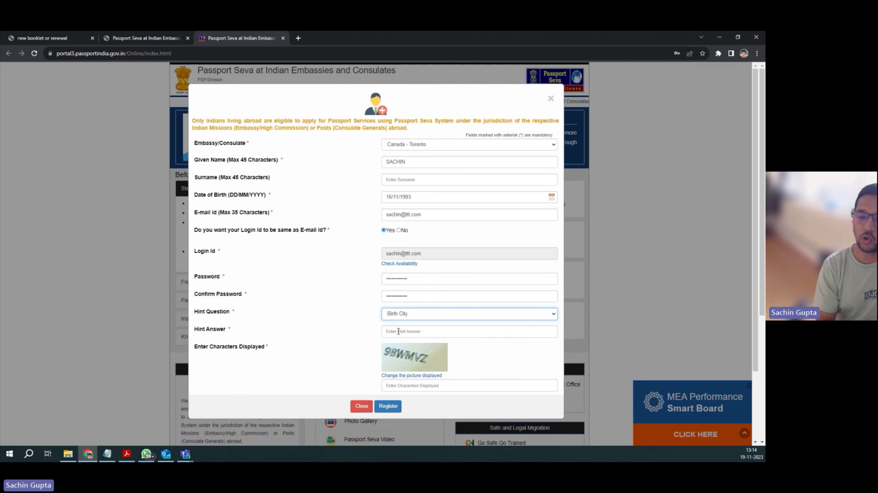
{"action": "left_click", "coordinate": [402, 332]}
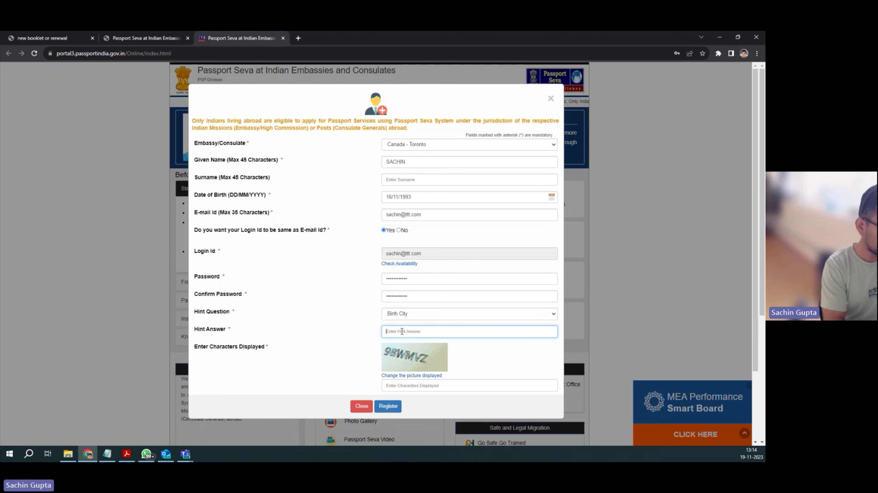
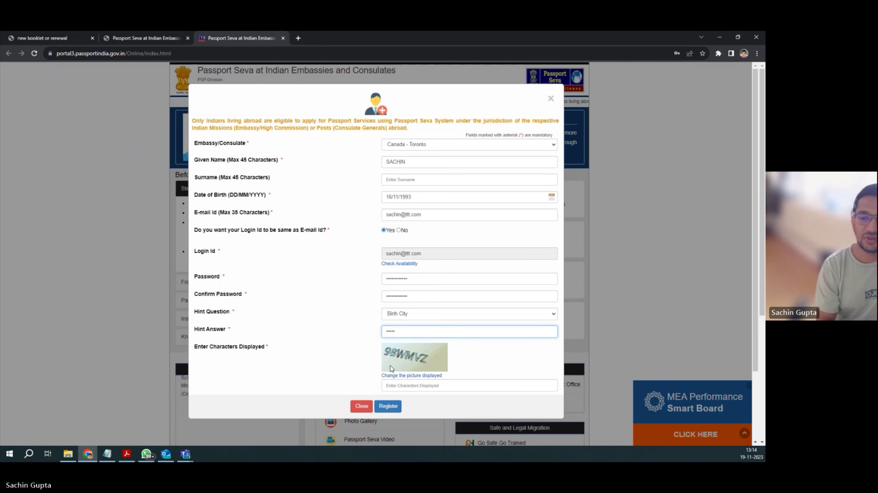
{"action": "left_click", "coordinate": [400, 386]}
{"action": "left_click", "coordinate": [394, 255]}
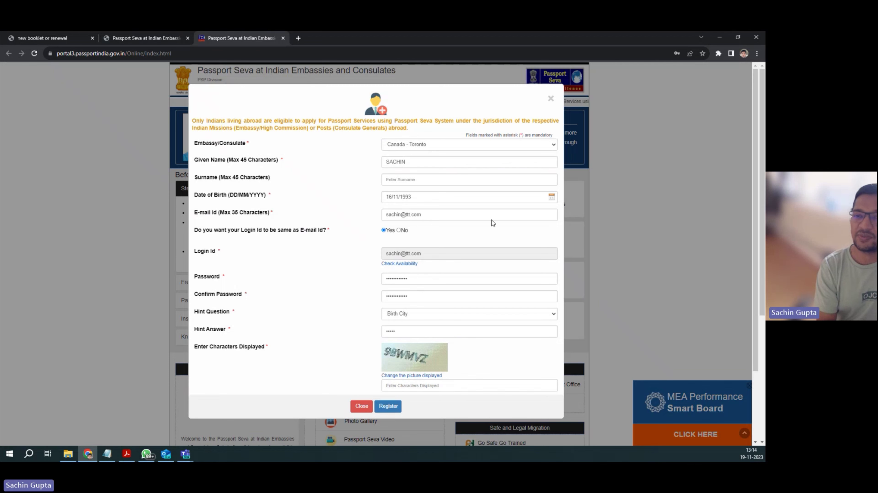
Step: Submit the registration, decline saving the password, and open User Login with the saved login ID
{"action": "left_click", "coordinate": [551, 101]}
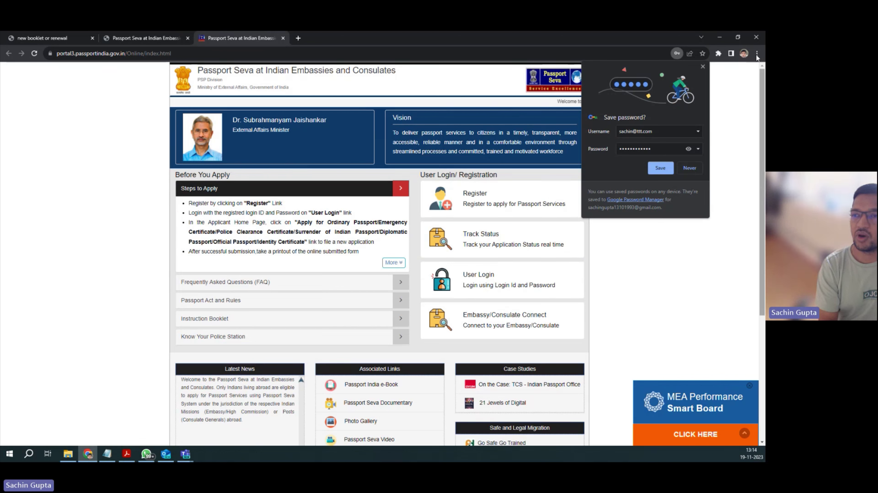
{"action": "left_click", "coordinate": [702, 66]}
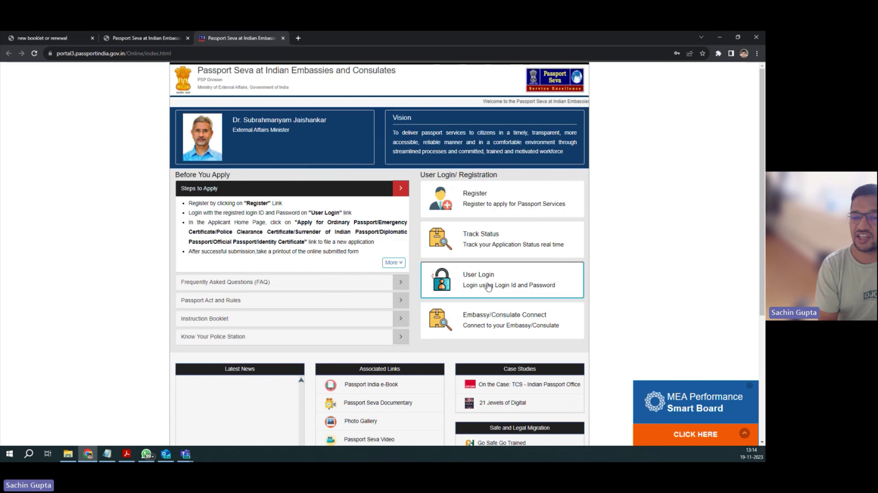
{"action": "left_click", "coordinate": [488, 286]}
{"action": "left_click", "coordinate": [431, 142]}
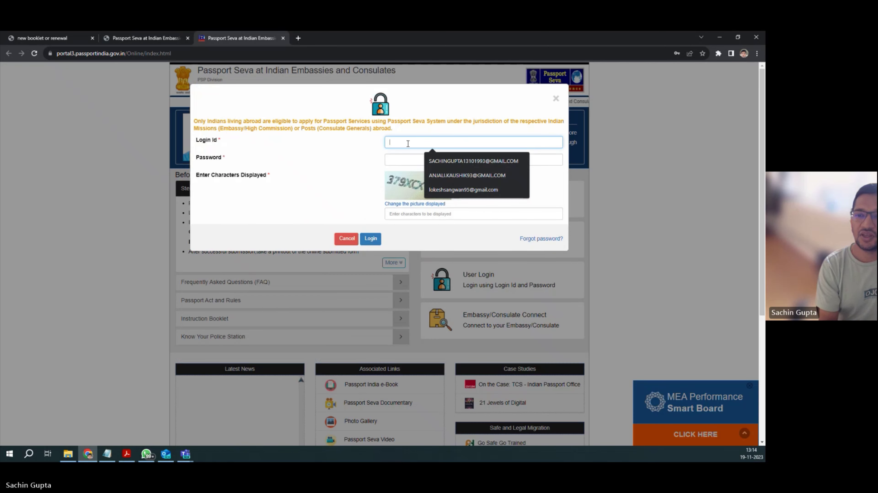
{"action": "left_click", "coordinate": [431, 161]}
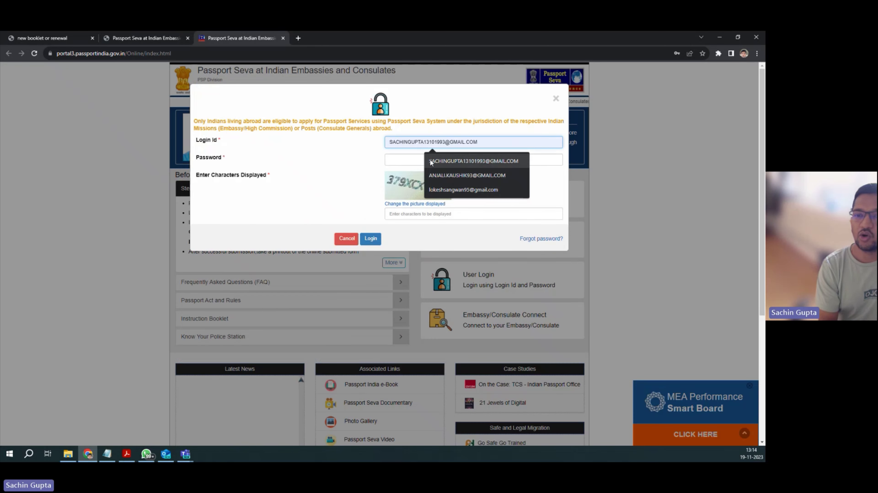
Step: Enter the account password and the displayed captcha characters
{"action": "left_click", "coordinate": [410, 162]}
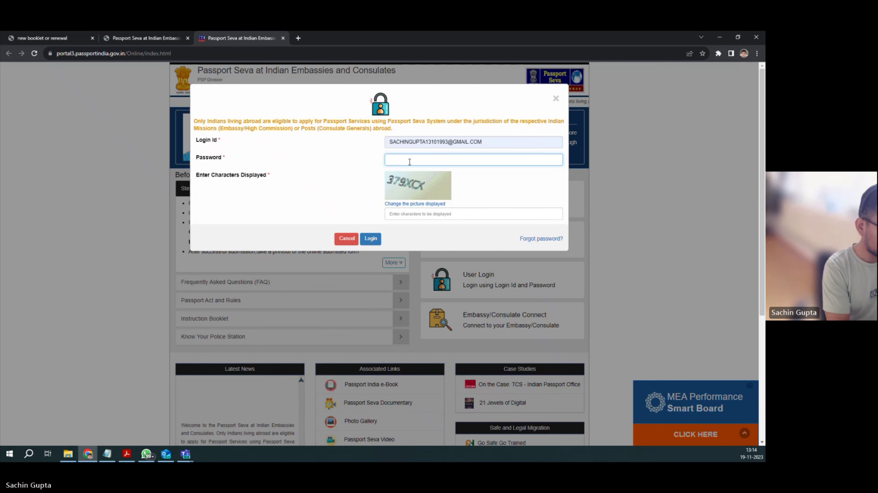
{"action": "type", "text": "•••••••••"}
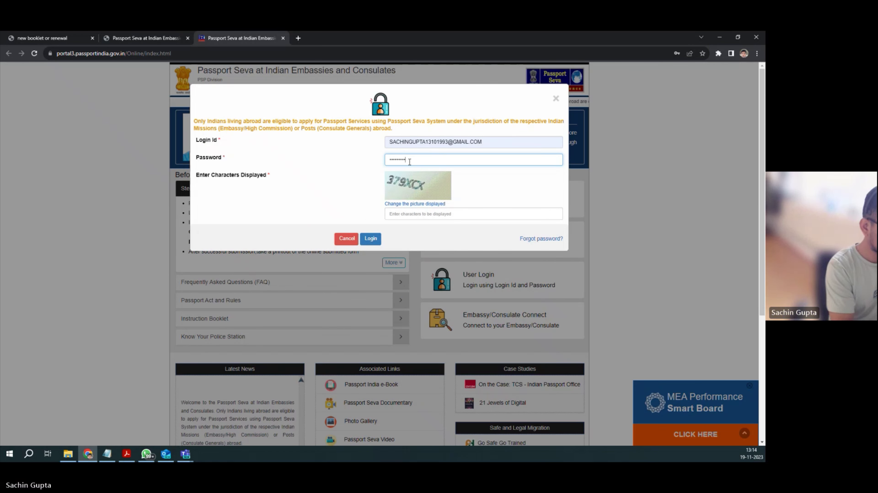
{"action": "type", "text": "•••"}
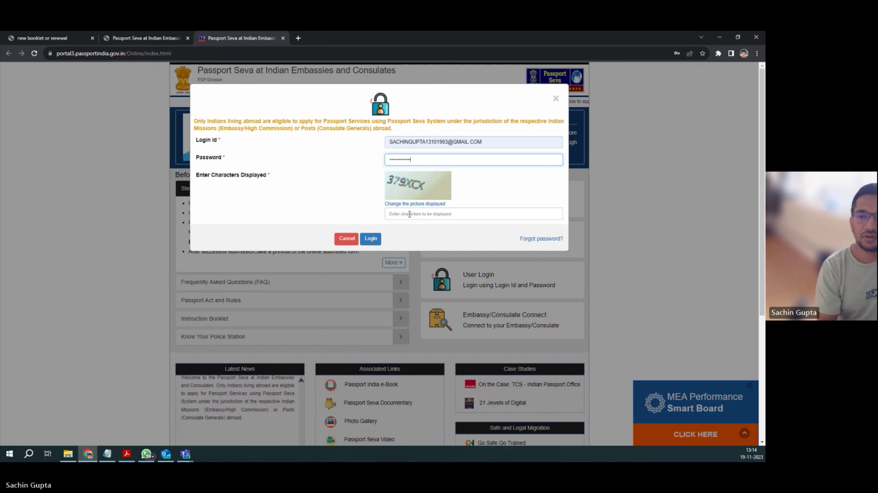
{"action": "left_click", "coordinate": [410, 215]}
{"action": "type", "text": "37"}
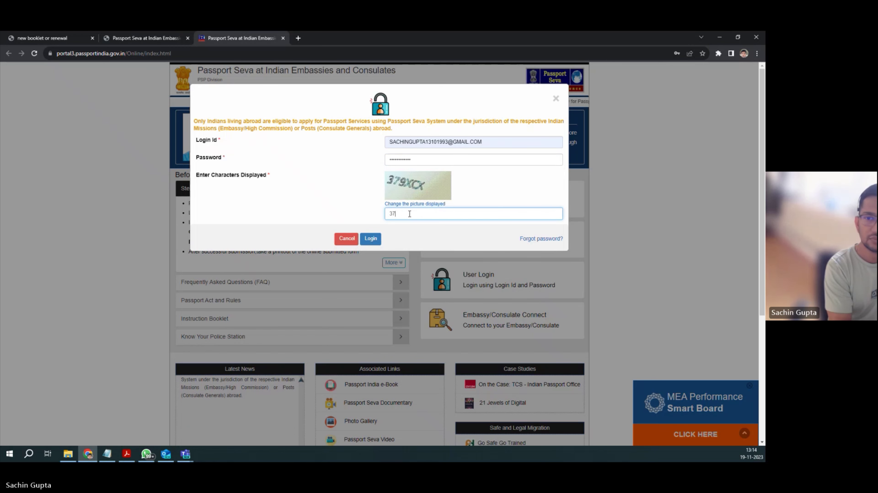
{"action": "type", "text": "9XCX"}
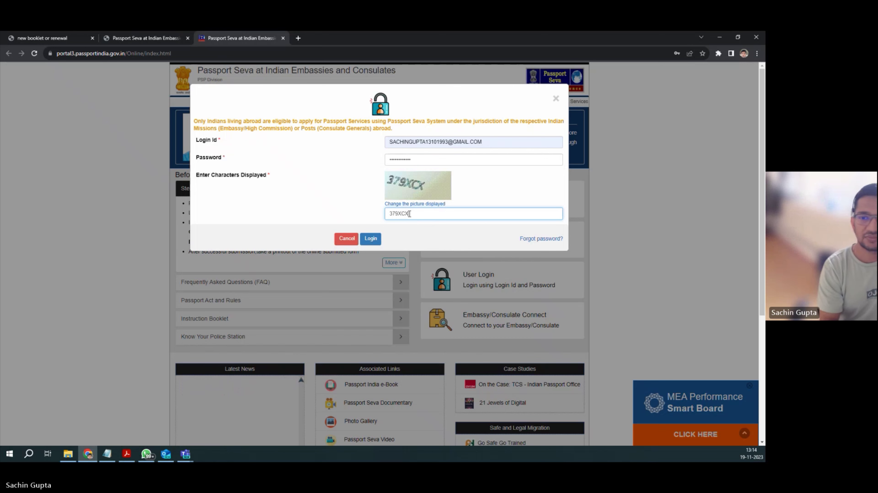
Step: Submit the login and decline Chrome's offer to save the password
{"action": "left_click", "coordinate": [370, 239]}
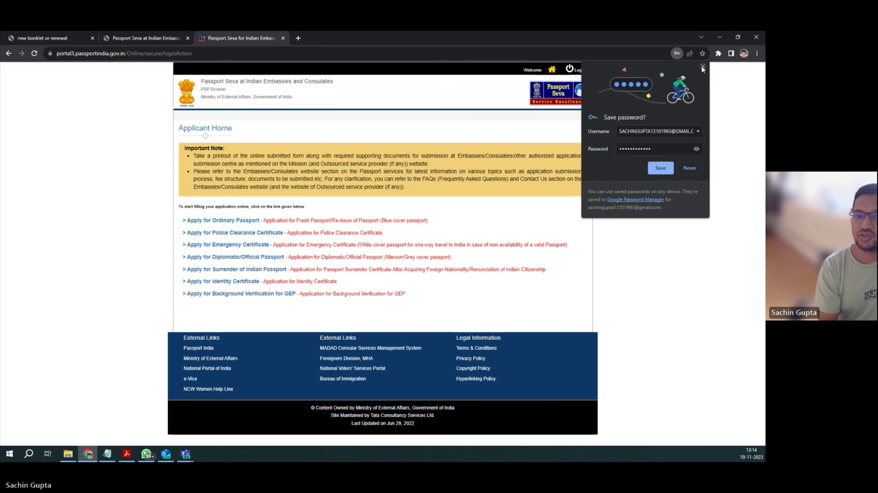
{"action": "left_click", "coordinate": [702, 66]}
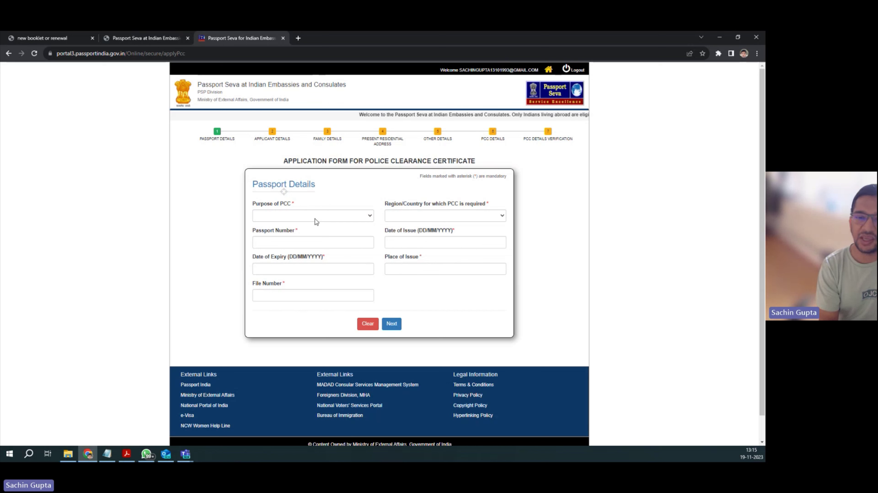
Step: Set the PCC purpose to Immigration Purposes Other Than Citizenship and the country to Canada
{"action": "left_click", "coordinate": [315, 219]}
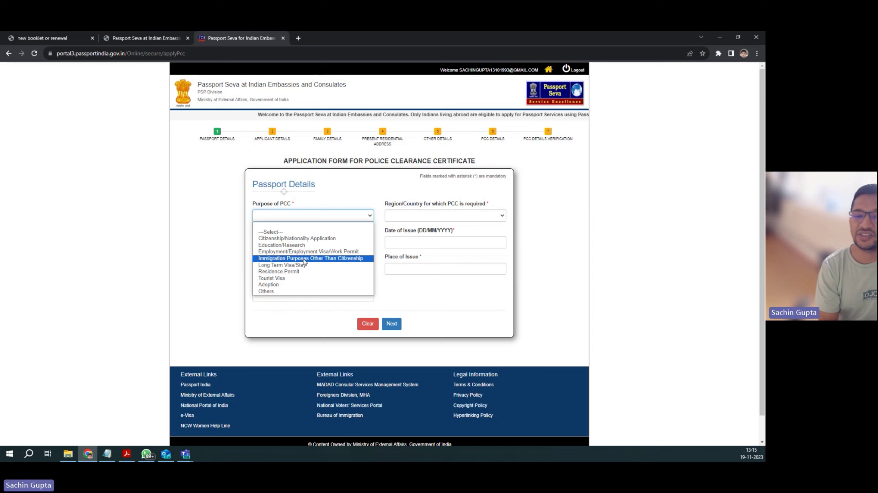
{"action": "left_click", "coordinate": [303, 260]}
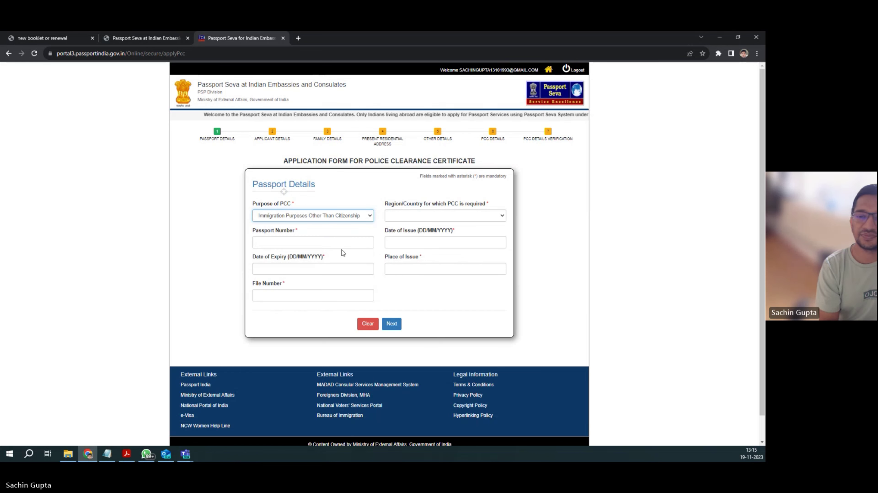
{"action": "left_click", "coordinate": [413, 220]}
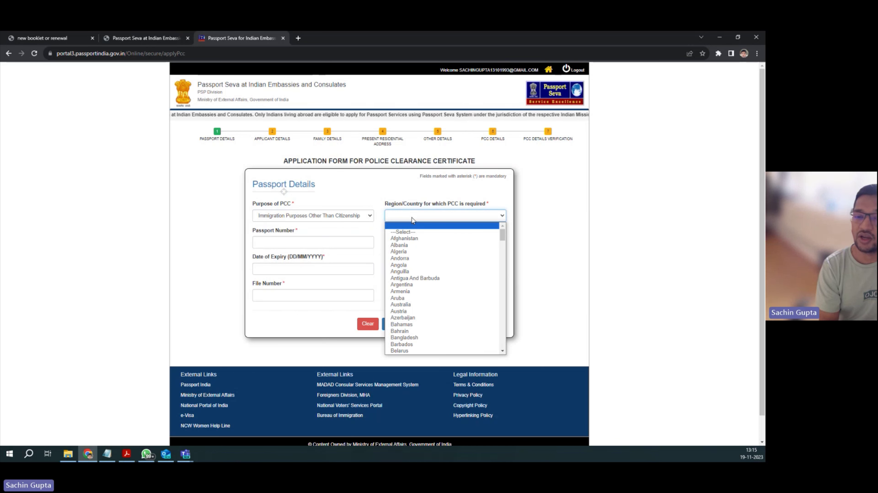
{"action": "scroll", "coordinate": [403, 284], "scroll_direction": "down", "scroll_amount": 3}
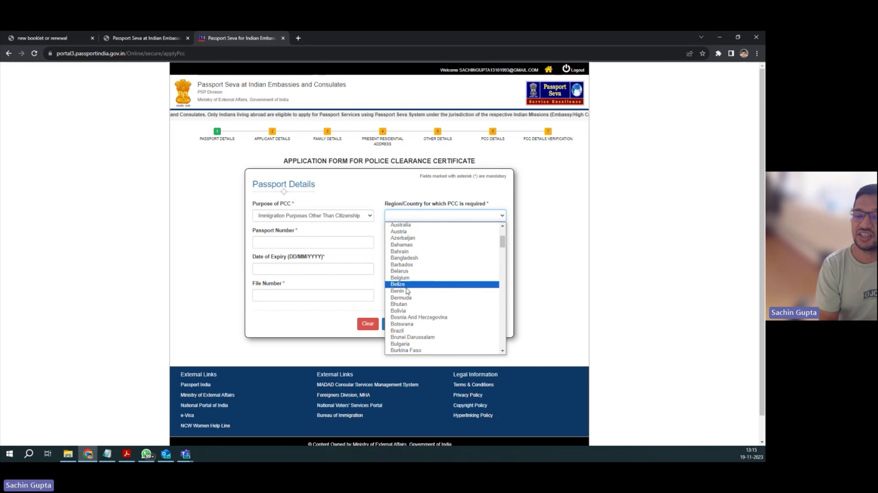
{"action": "scroll", "coordinate": [405, 298], "scroll_direction": "down", "scroll_amount": 3}
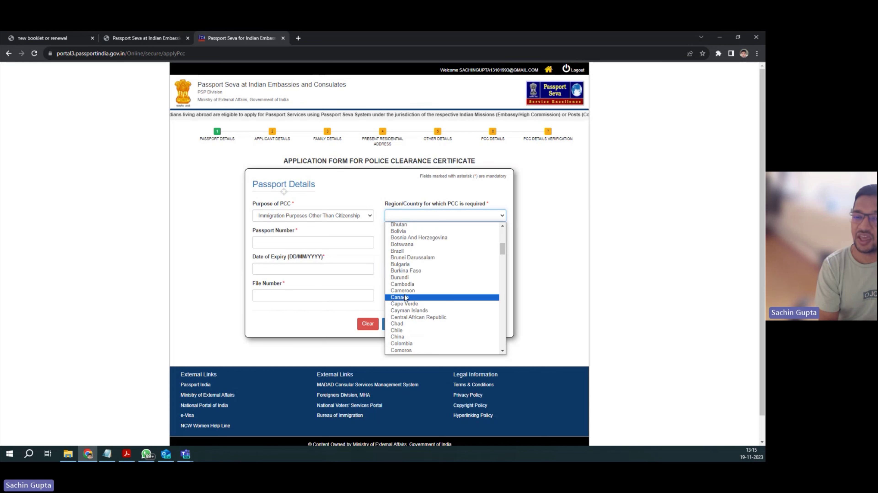
{"action": "left_click", "coordinate": [405, 298]}
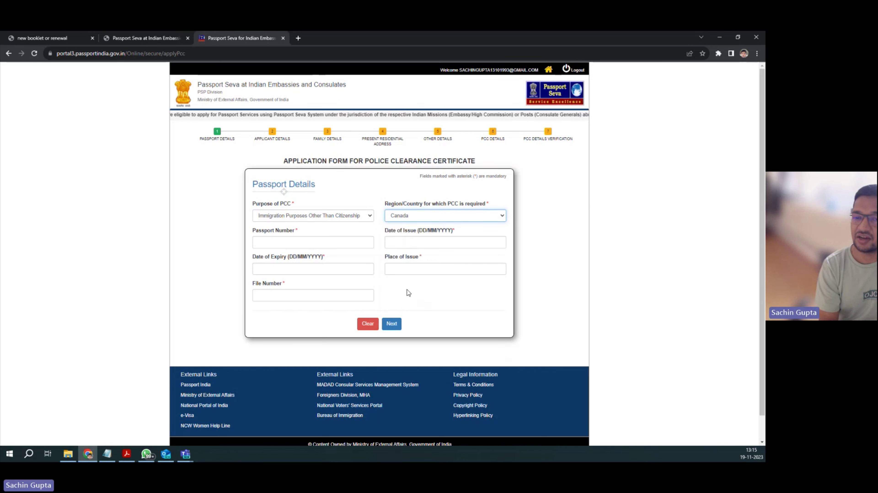
Step: Enter the passport number, issue date 11 July 2023 and expiry date 14 February 2024
{"action": "left_click", "coordinate": [296, 245]}
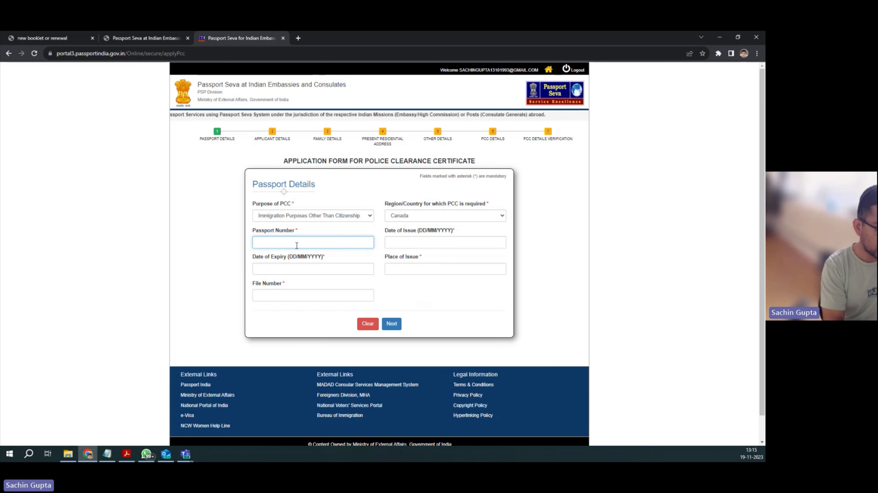
{"action": "type", "text": "P123456"}
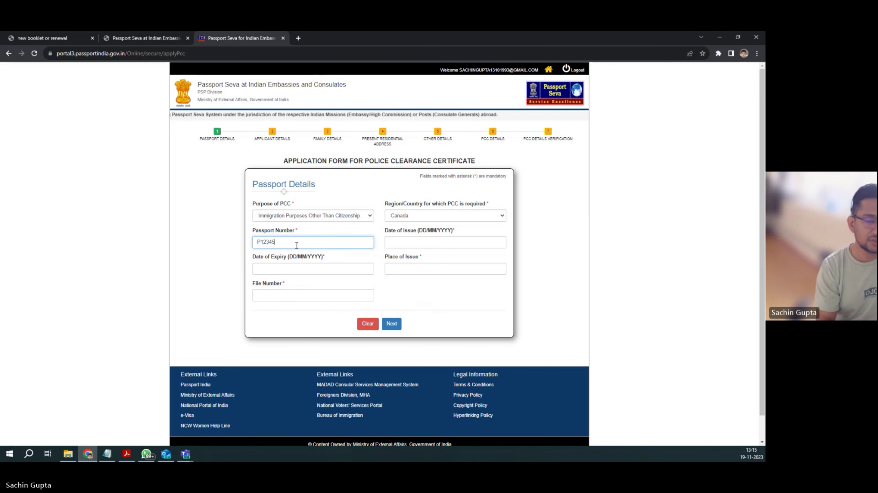
{"action": "left_click", "coordinate": [406, 246]}
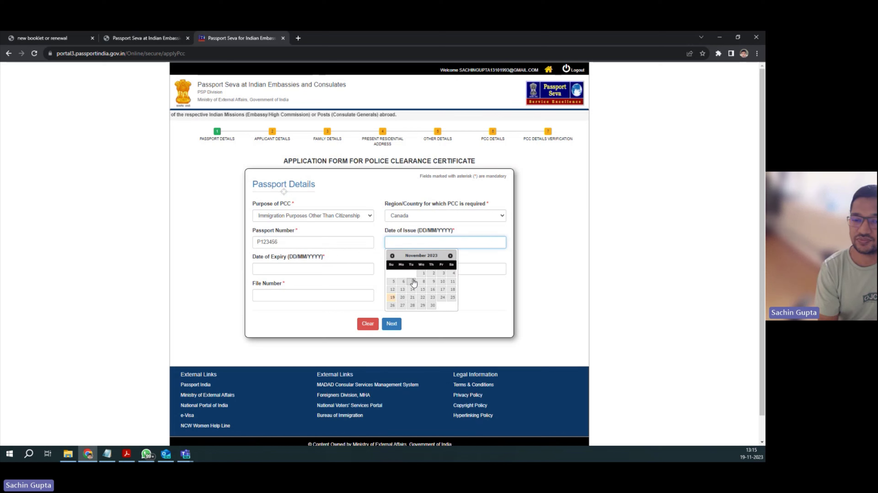
{"action": "left_click", "coordinate": [392, 255]}
{"action": "left_click", "coordinate": [392, 256]}
{"action": "left_click", "coordinate": [393, 256]}
{"action": "left_click", "coordinate": [392, 256]}
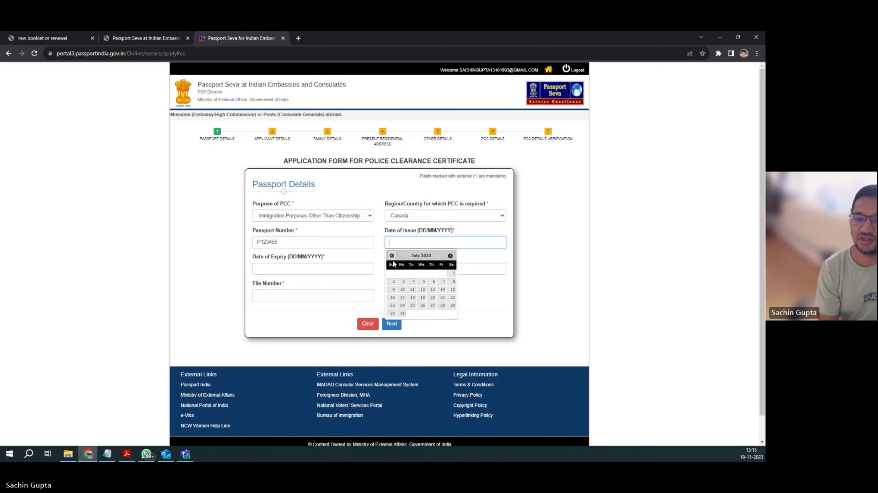
{"action": "left_click", "coordinate": [412, 289]}
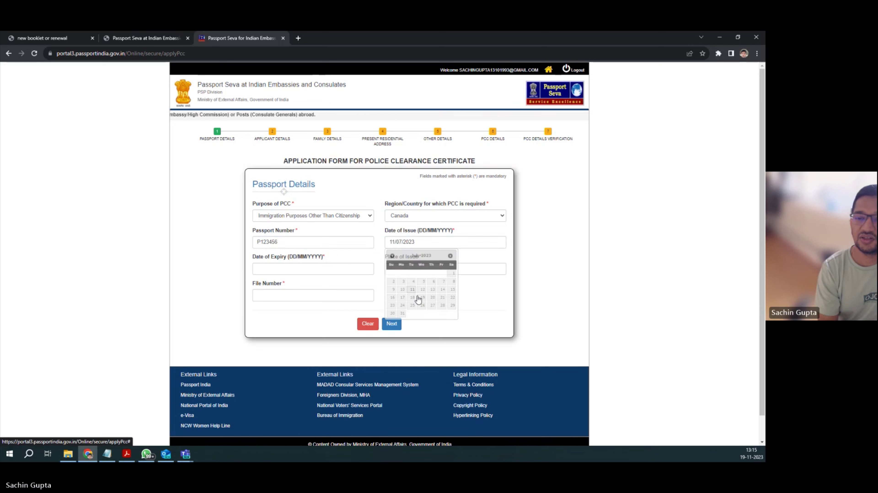
{"action": "left_click", "coordinate": [300, 272]}
{"action": "left_click", "coordinate": [319, 282]}
{"action": "left_click", "coordinate": [318, 283]}
{"action": "left_click", "coordinate": [318, 282]}
{"action": "left_click", "coordinate": [290, 316]}
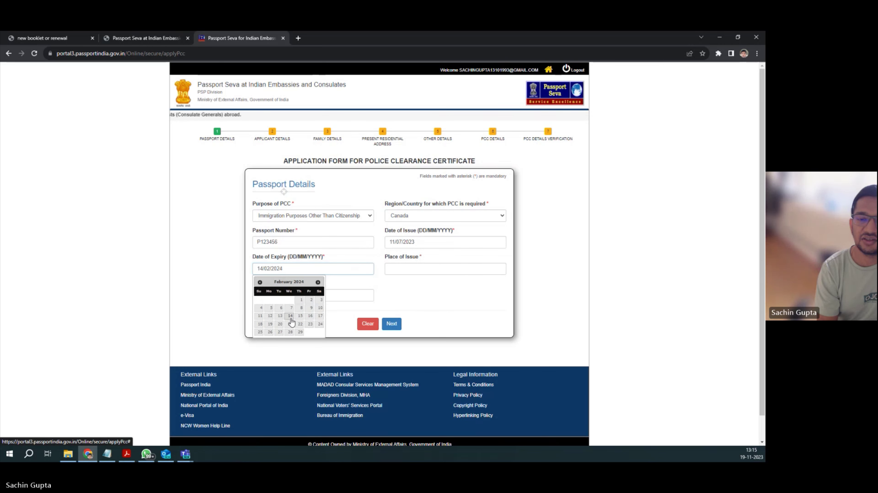
{"action": "left_click", "coordinate": [399, 271]}
Step: Enter place of issue DELHI and the file number, then proceed to Applicant Details
{"action": "type", "text": "D"}
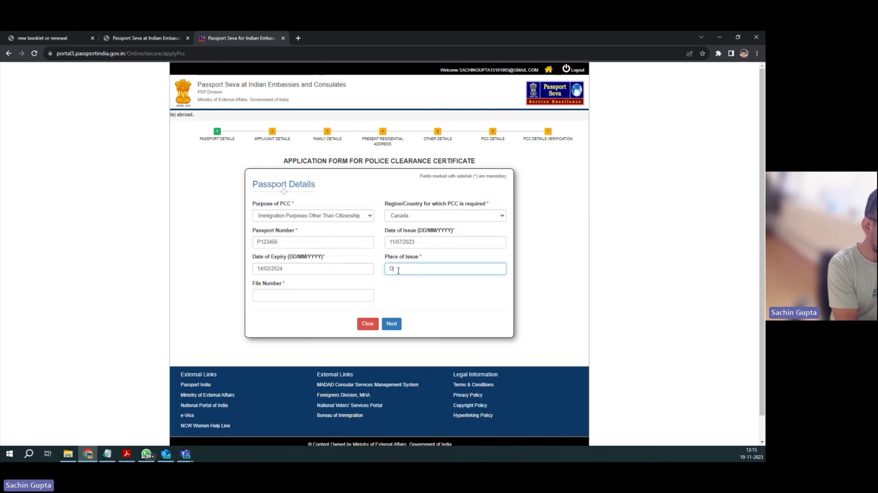
{"action": "type", "text": "ELHI"}
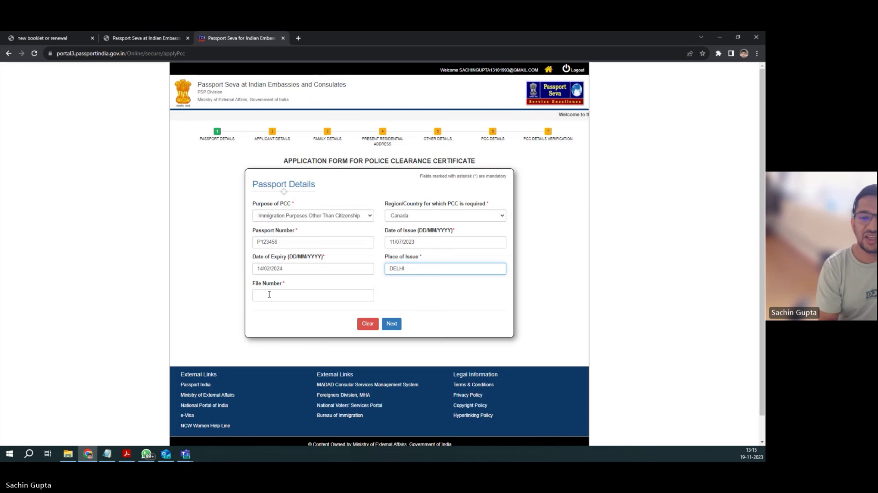
{"action": "left_click", "coordinate": [268, 296]}
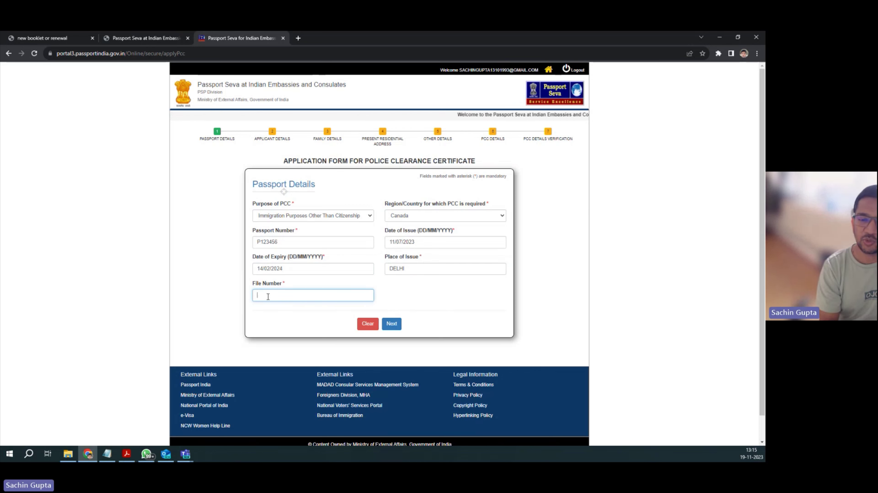
{"action": "type", "text": "D"}
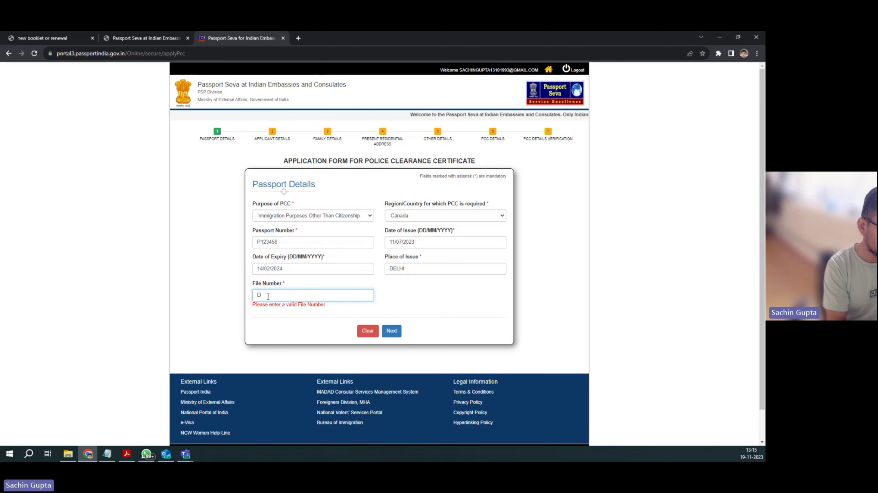
{"action": "type", "text": "L123456"}
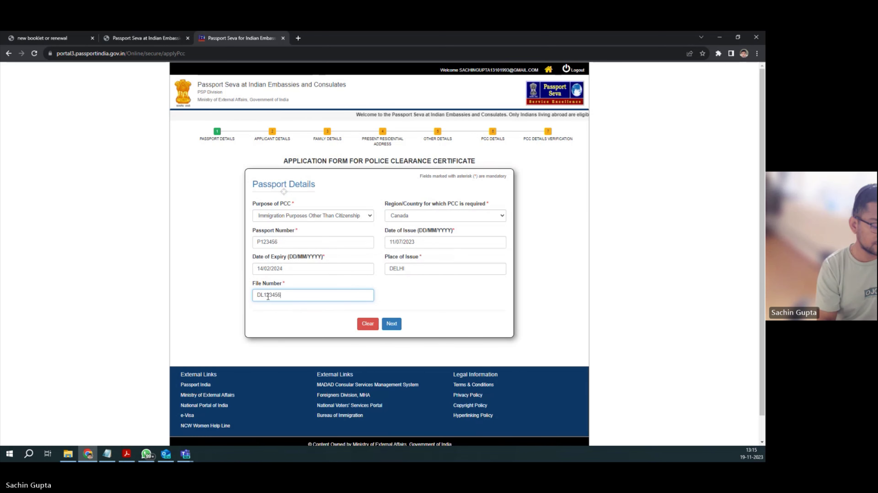
{"action": "type", "text": "789"}
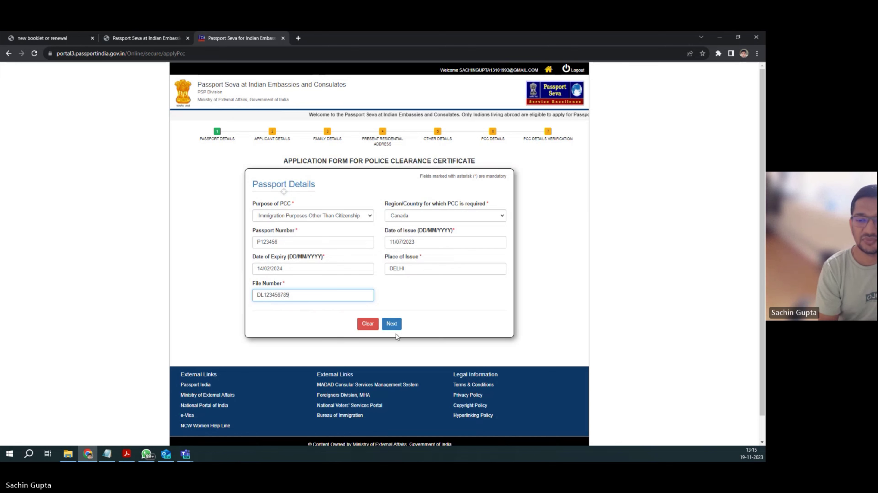
{"action": "left_click", "coordinate": [391, 325]}
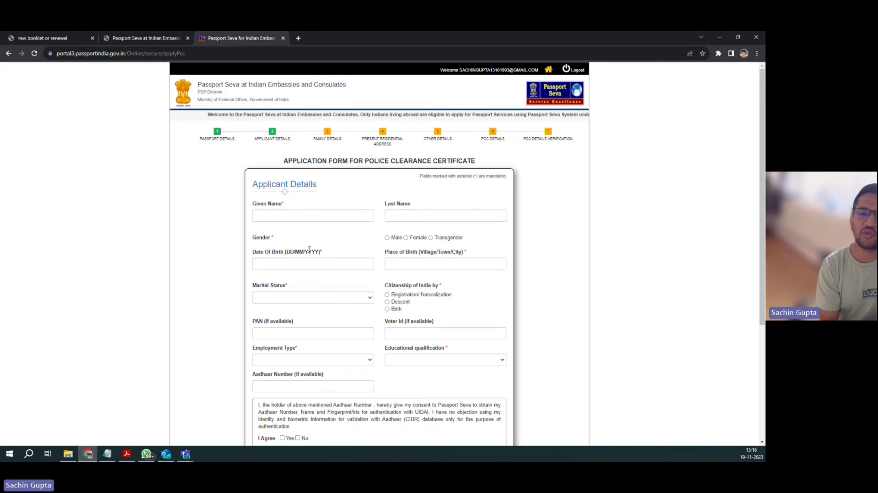
Step: Fill in given name, date of birth, place of birth DELHI; set Male, Married, citizen by Birth
{"action": "left_click", "coordinate": [277, 218]}
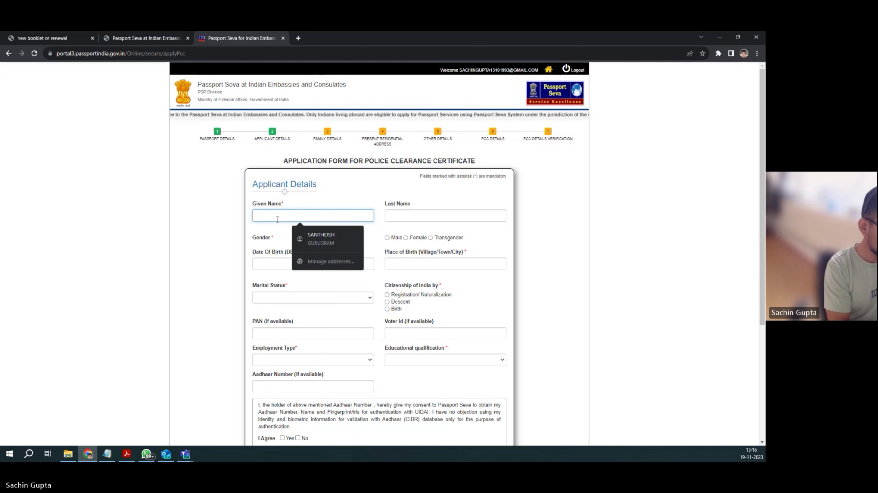
{"action": "type", "text": "SACHIN"}
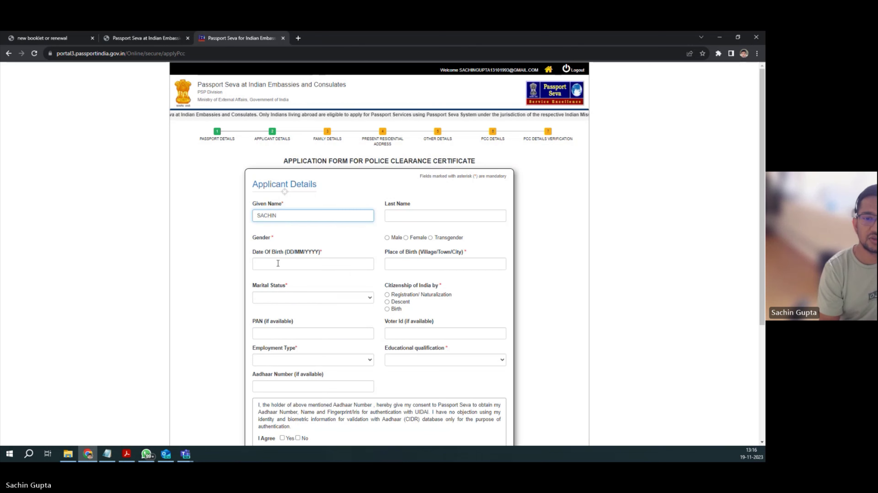
{"action": "left_click", "coordinate": [278, 263]}
{"action": "left_click", "coordinate": [318, 292]}
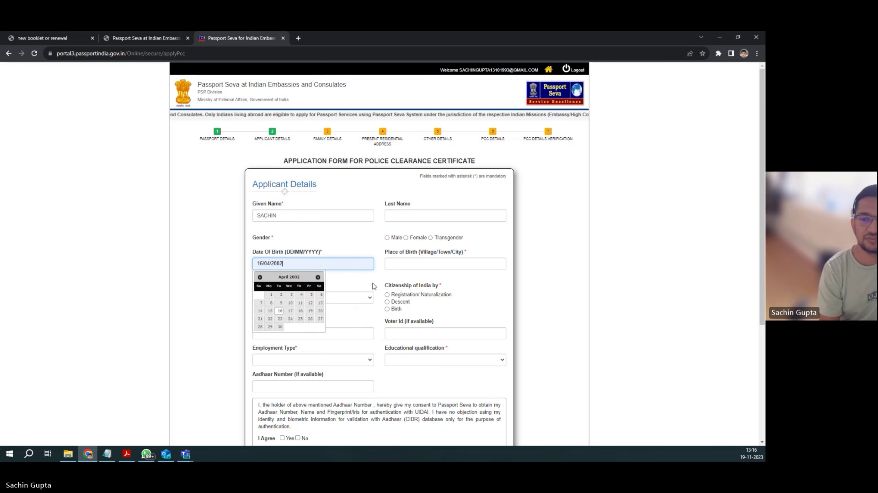
{"action": "left_click", "coordinate": [407, 265]}
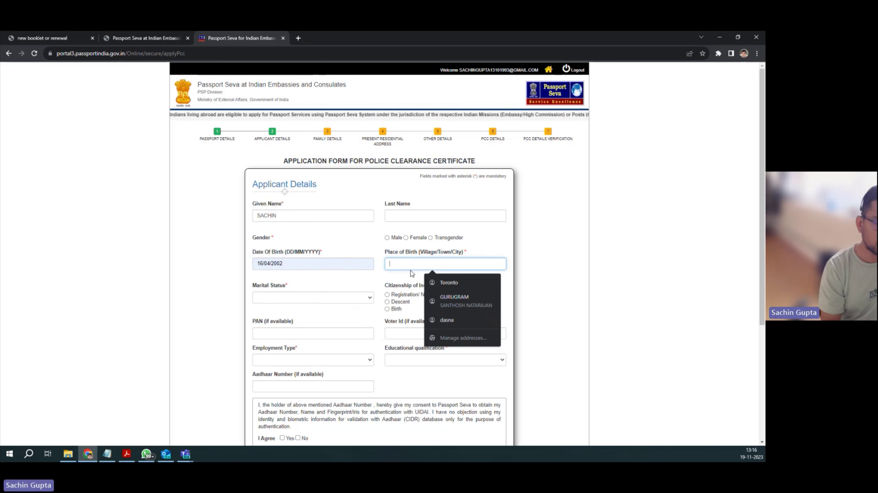
{"action": "type", "text": "DELHI"}
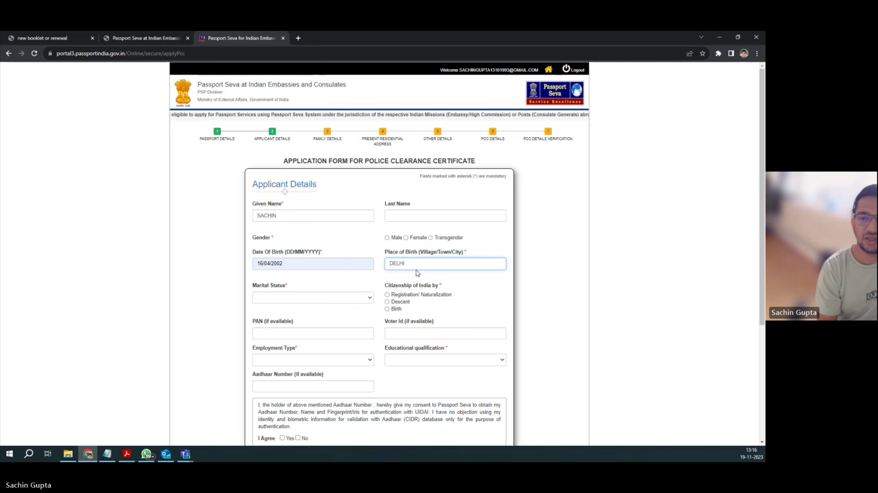
{"action": "left_click", "coordinate": [387, 238]}
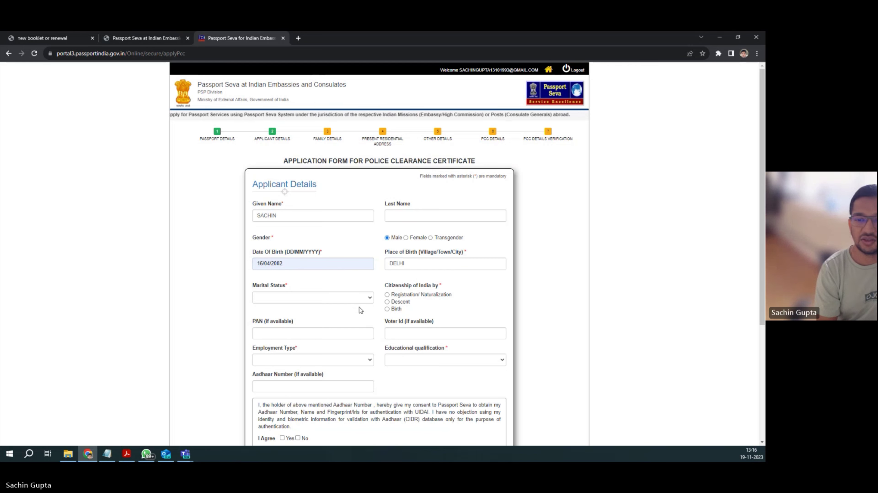
{"action": "left_click", "coordinate": [310, 299]}
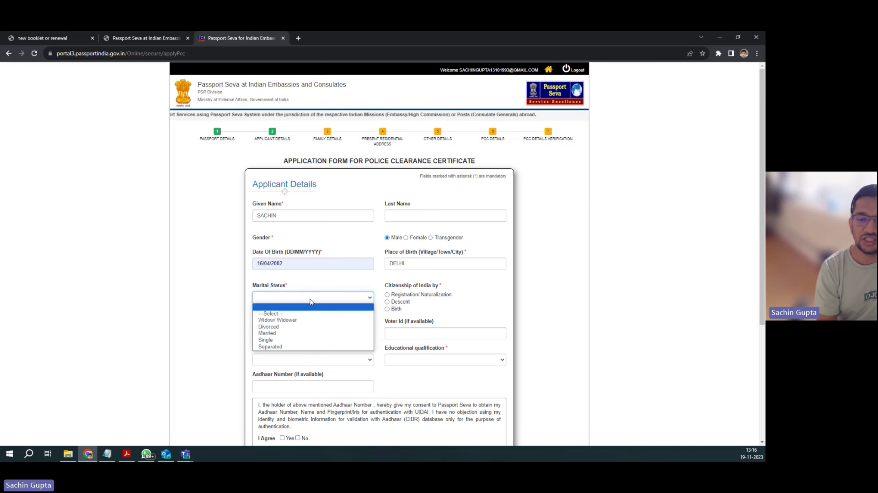
{"action": "left_click", "coordinate": [296, 334]}
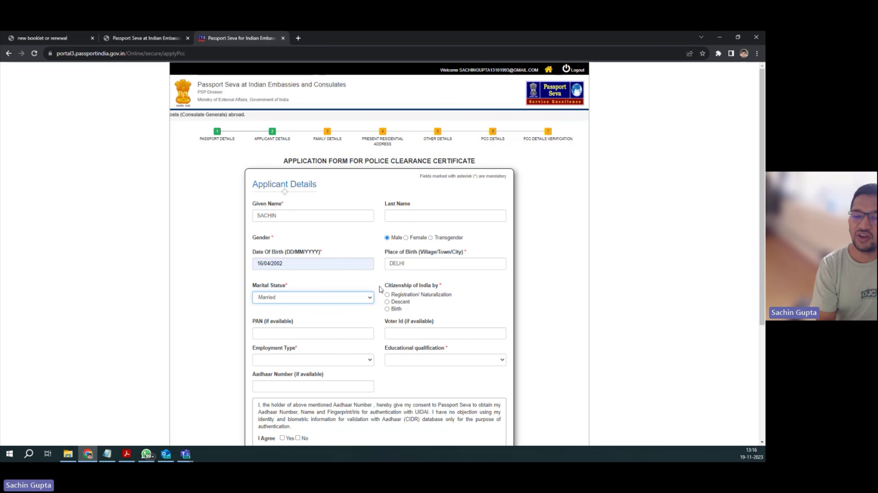
{"action": "left_click", "coordinate": [387, 309]}
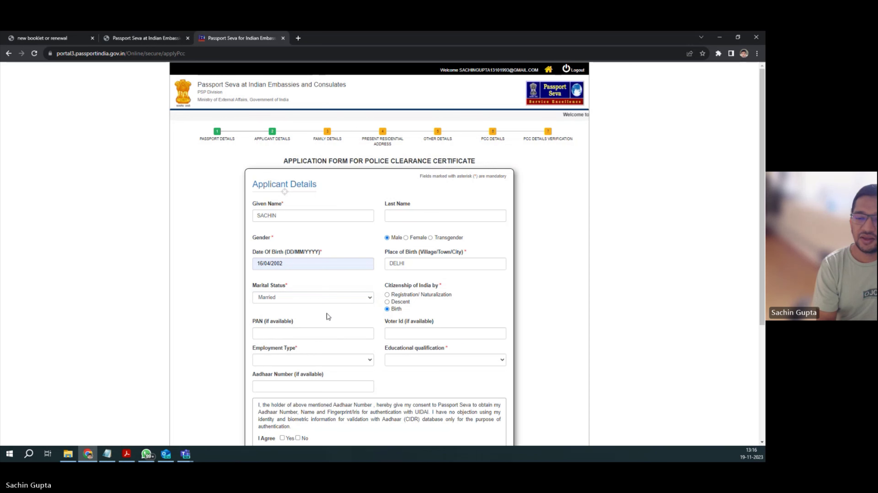
Step: Set employment Private, qualification Graduate And Above, enter the Aadhaar number, consent, and continue
{"action": "scroll", "coordinate": [328, 317], "scroll_direction": "down", "scroll_amount": 1}
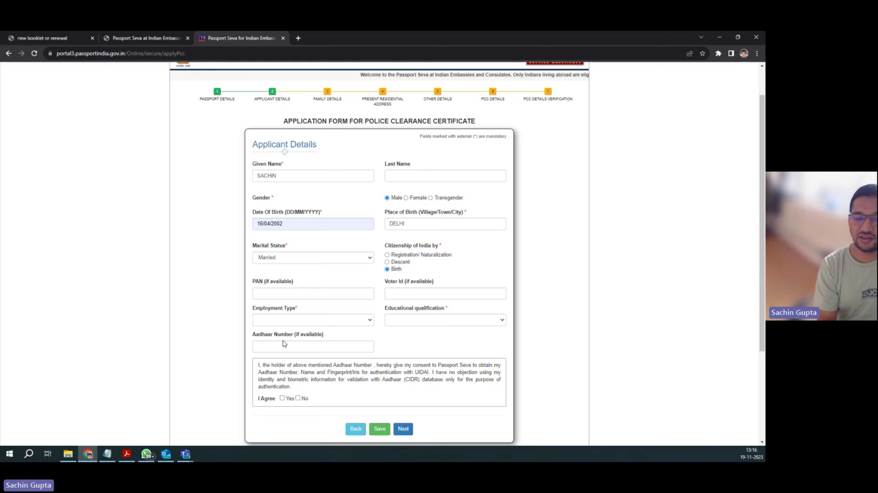
{"action": "left_click", "coordinate": [329, 322]}
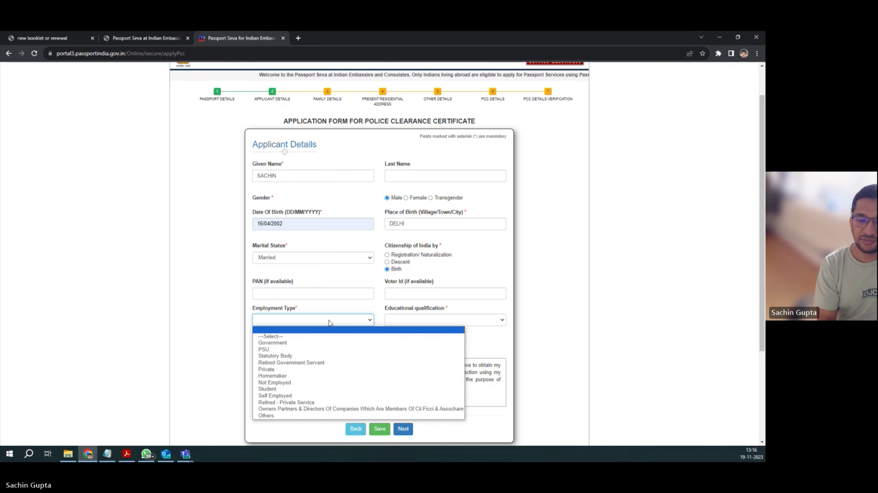
{"action": "left_click", "coordinate": [278, 371]}
{"action": "left_click", "coordinate": [421, 322]}
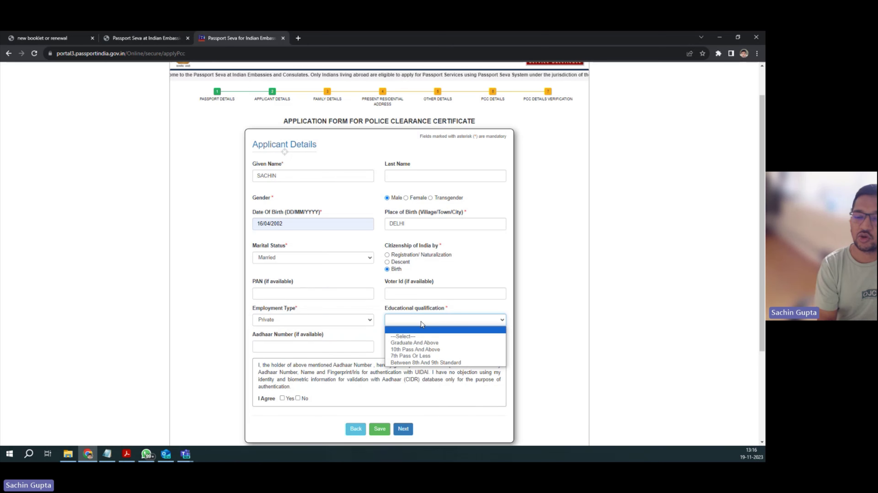
{"action": "left_click", "coordinate": [423, 343]}
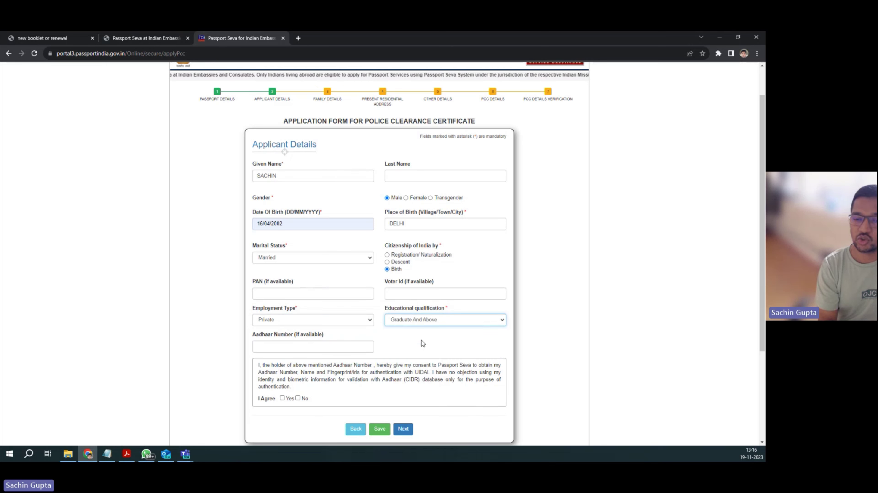
{"action": "left_click", "coordinate": [303, 348]}
{"action": "type", "text": "12"}
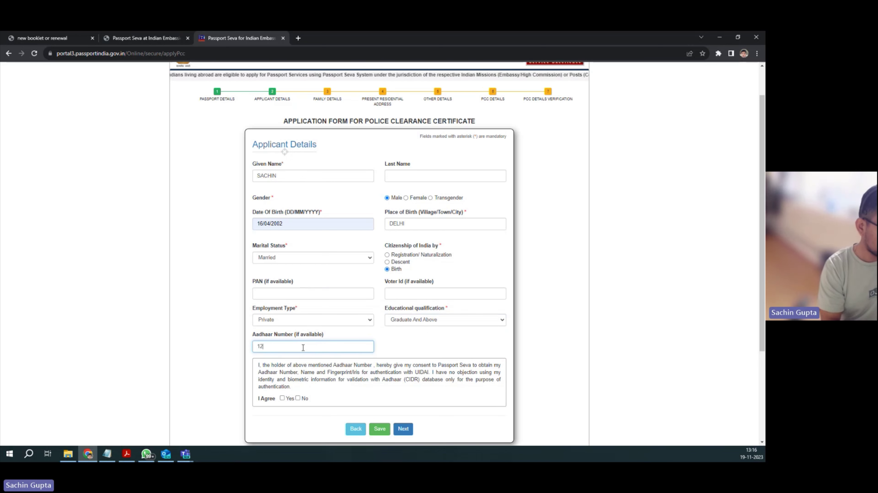
{"action": "type", "text": "341234"}
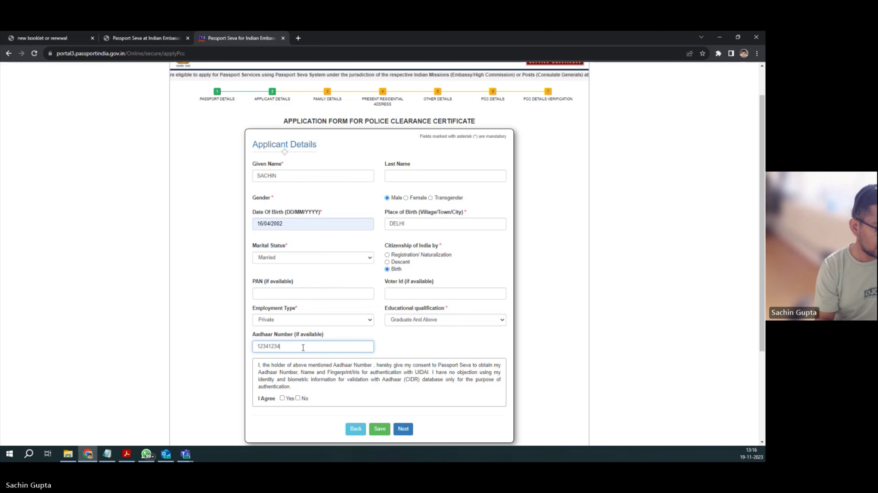
{"action": "type", "text": "1234"}
{"action": "scroll", "coordinate": [315, 341], "scroll_direction": "down", "scroll_amount": 2}
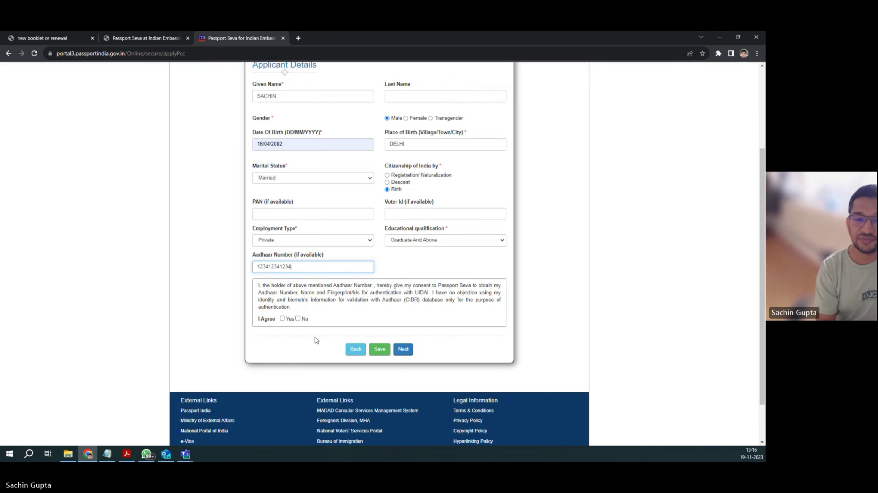
{"action": "left_click", "coordinate": [283, 319]}
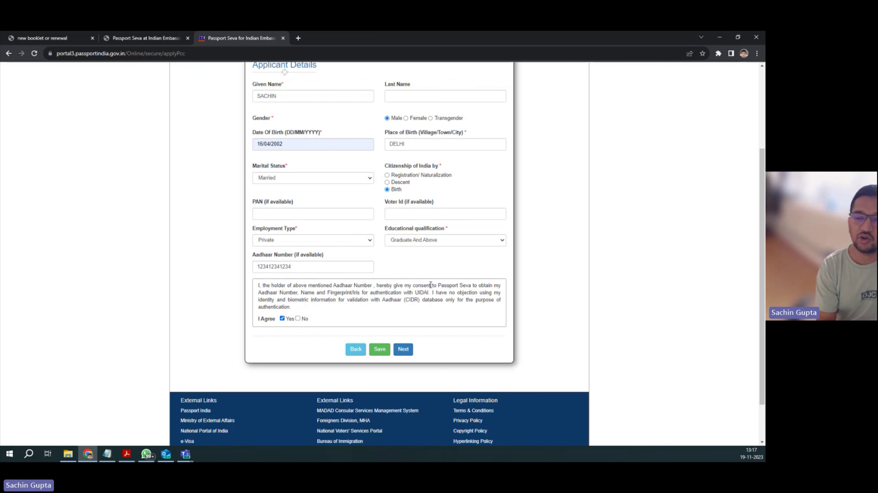
{"action": "left_click", "coordinate": [403, 350]}
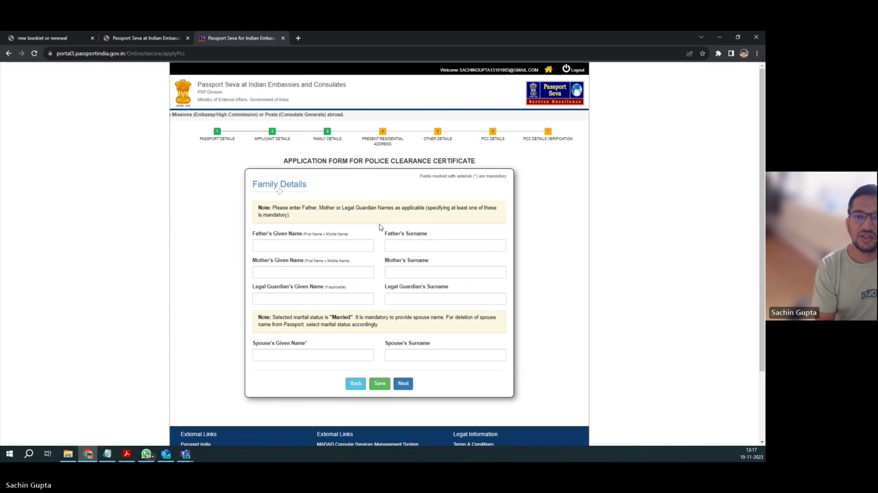
Step: Fill in the father's, mother's and spouse's given names and continue to address details
{"action": "left_click", "coordinate": [289, 249]}
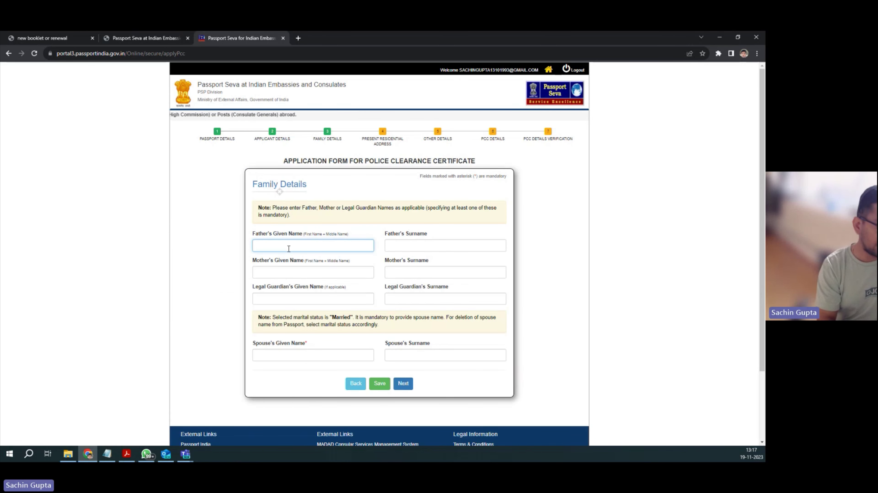
{"action": "type", "text": "RAJENDER"}
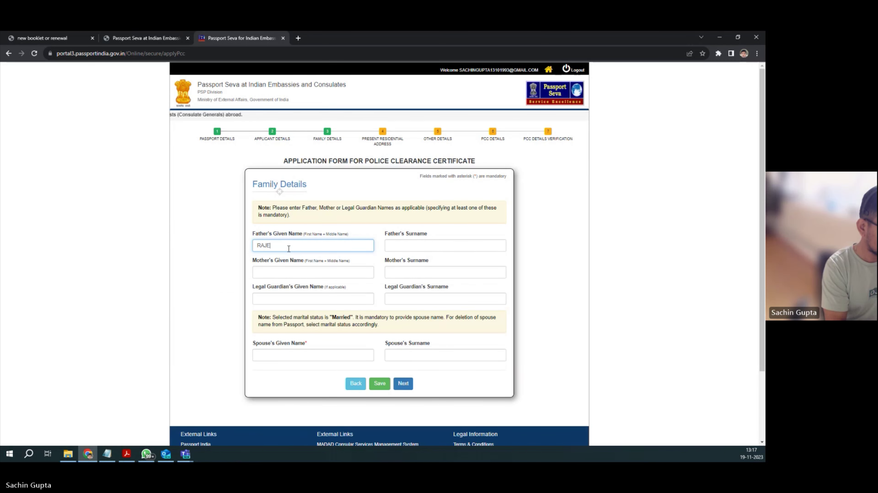
{"action": "left_click", "coordinate": [284, 273]}
{"action": "type", "text": "RAJ BALA"}
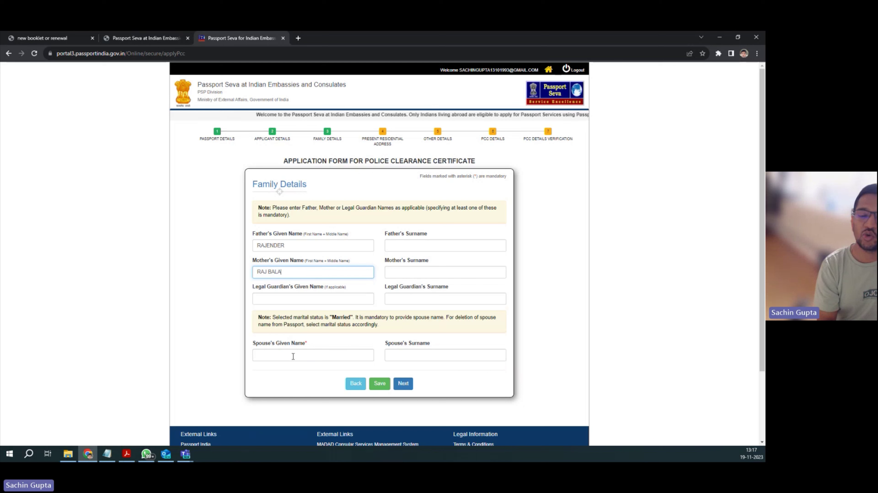
{"action": "left_click", "coordinate": [293, 356]}
{"action": "type", "text": "ANJALI"}
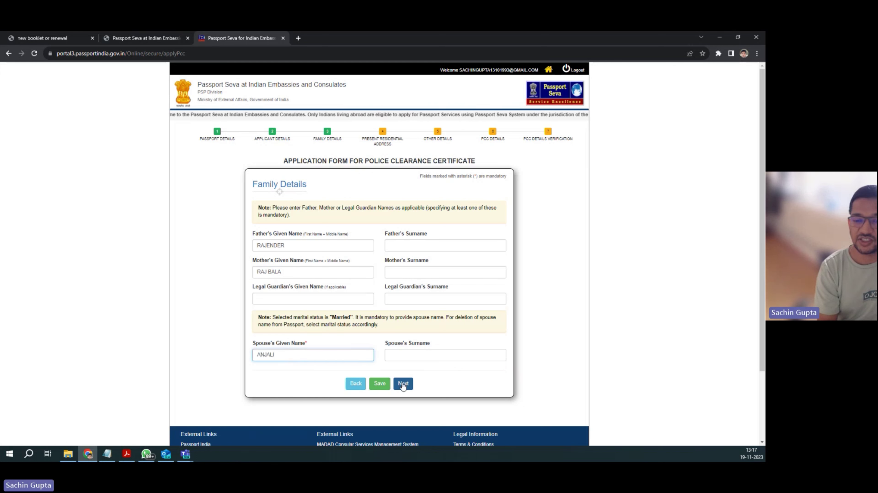
{"action": "left_click", "coordinate": [401, 384]}
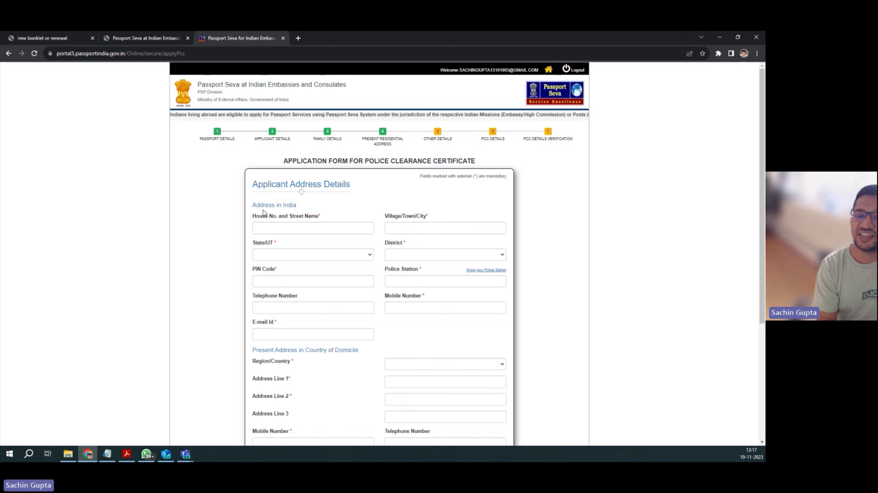
Step: Enter the house number and street, Delhi as the city, and Delhi as the state
{"action": "left_click", "coordinate": [274, 231]}
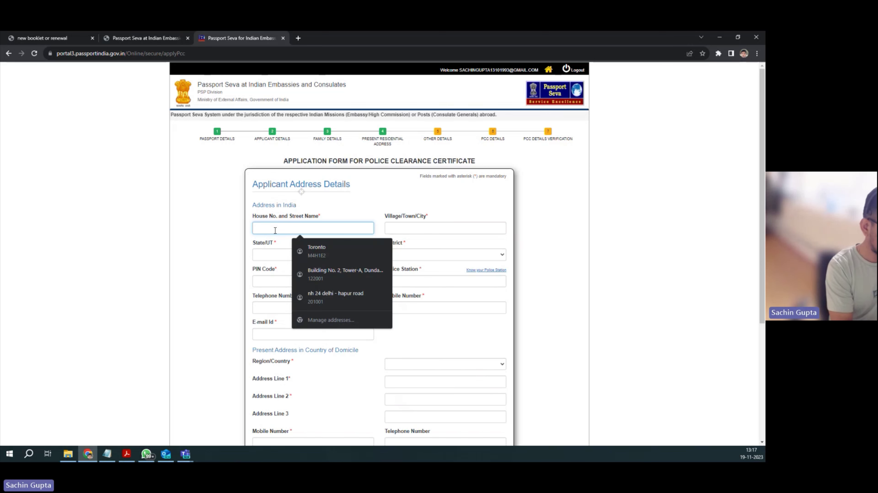
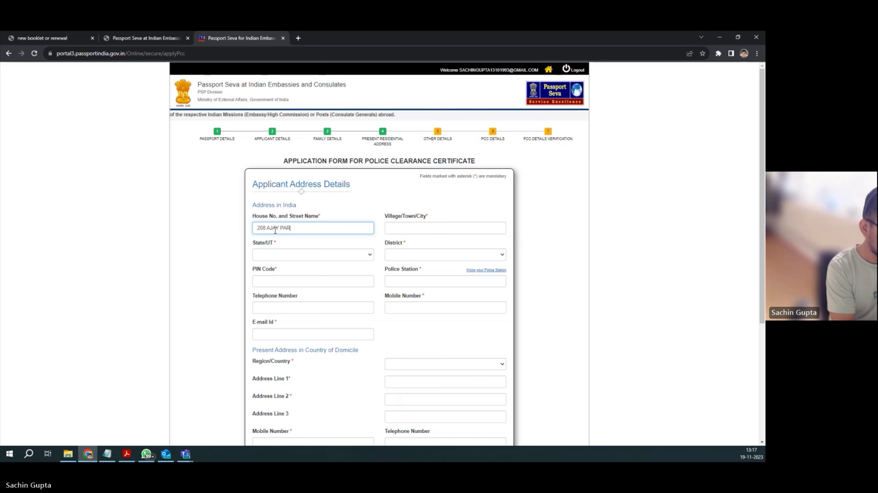
{"action": "left_click", "coordinate": [413, 233]}
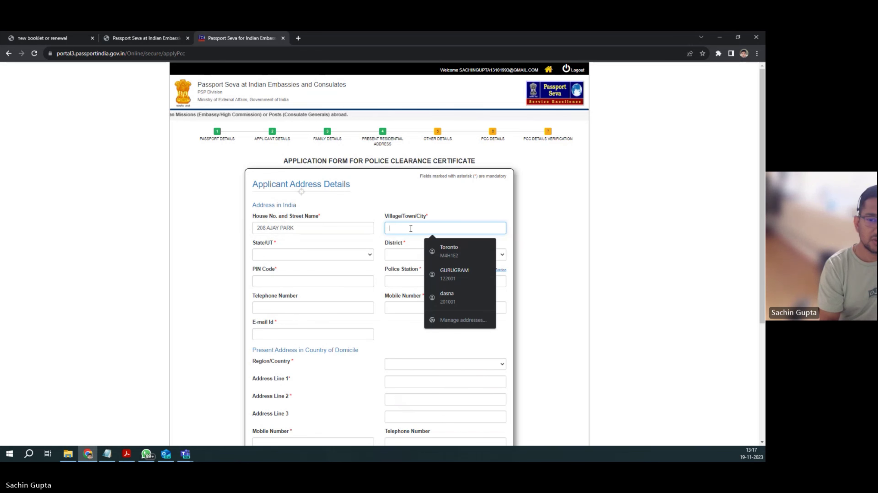
{"action": "type", "text": "DEK"}
{"action": "key", "text": "BackSpace"}
{"action": "type", "text": "LHI"}
{"action": "left_click", "coordinate": [308, 255]}
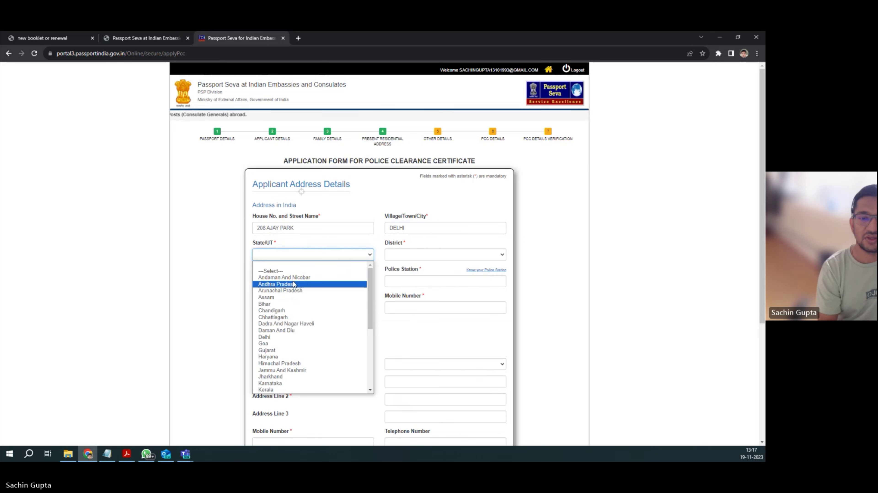
{"action": "left_click", "coordinate": [304, 337]}
Step: Choose Dwarka as district, a PIN code, and Najafgarh as the police station
{"action": "left_click", "coordinate": [440, 252]}
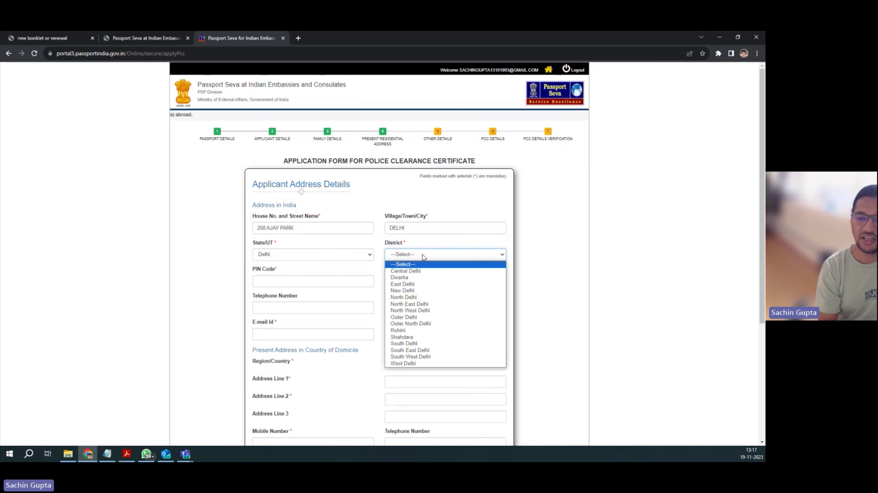
{"action": "left_click", "coordinate": [400, 278]}
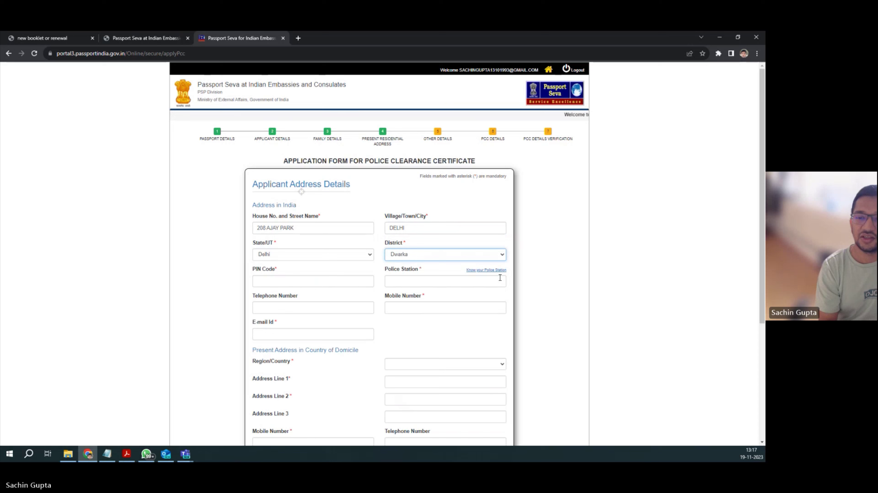
{"action": "left_click", "coordinate": [299, 281]}
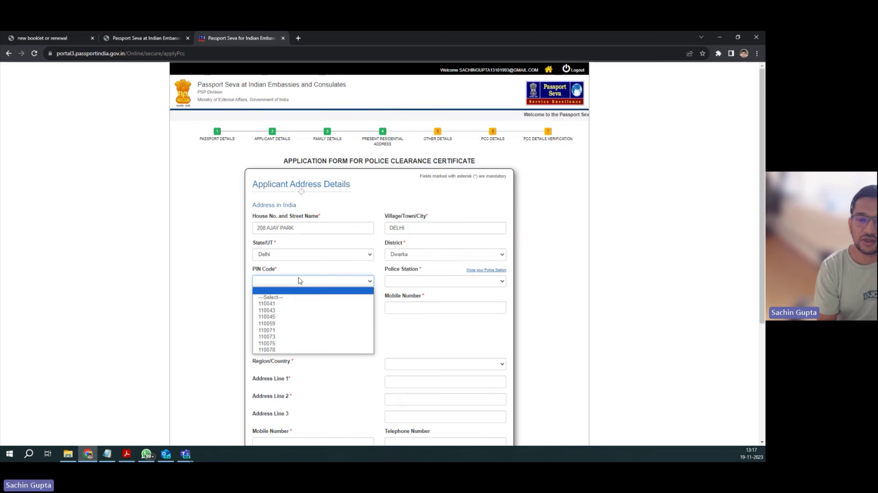
{"action": "left_click", "coordinate": [280, 310]}
{"action": "left_click", "coordinate": [425, 281]}
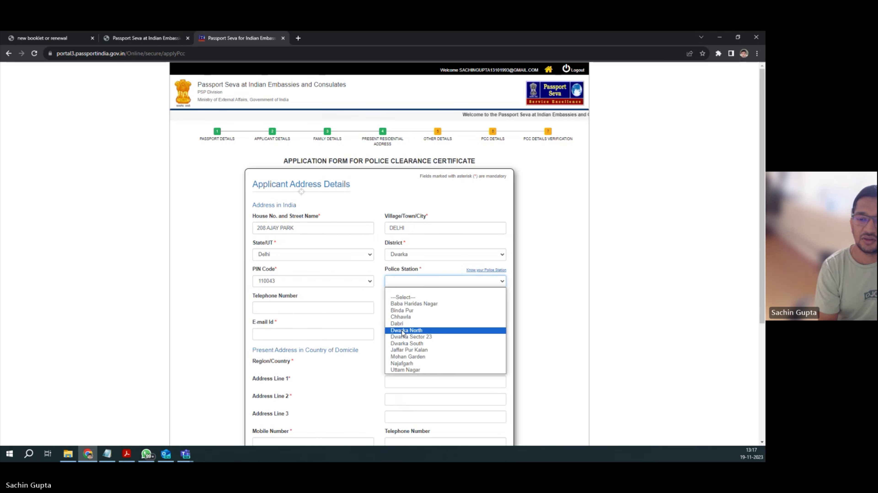
{"action": "left_click", "coordinate": [406, 363]}
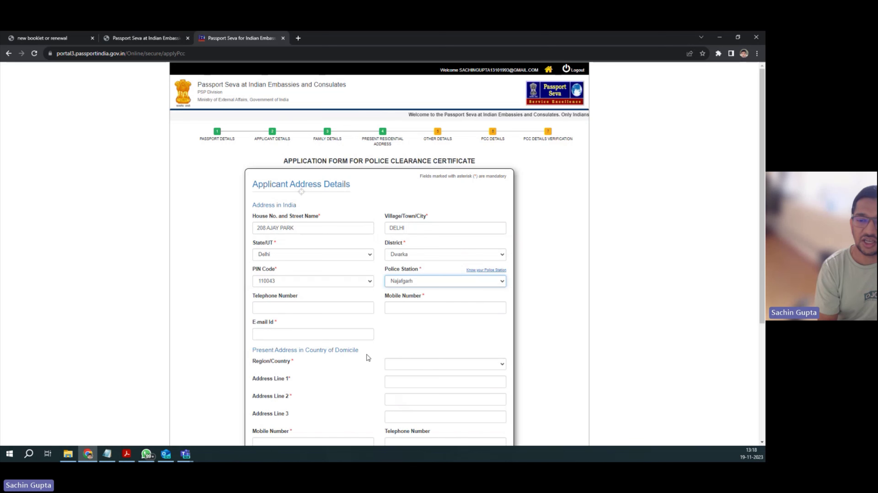
Step: Fill in the telephone number, mobile number and e-mail address
{"action": "left_click", "coordinate": [307, 311]}
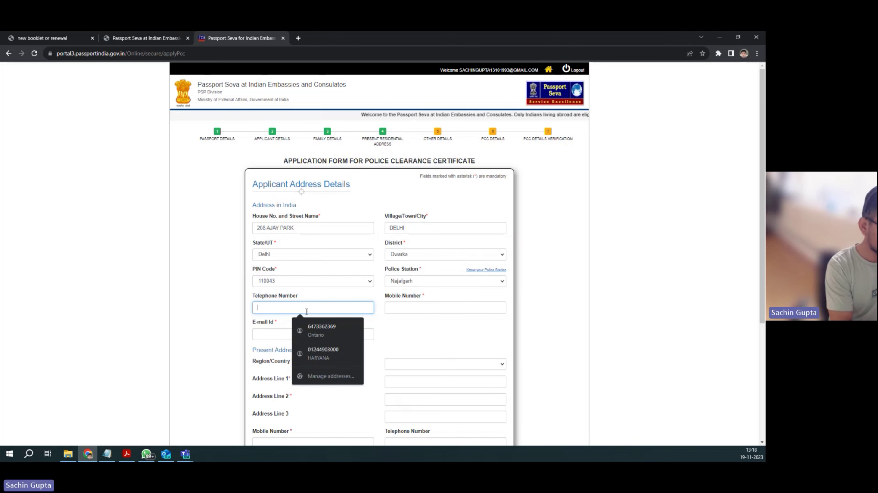
{"action": "type", "text": "9879999999"}
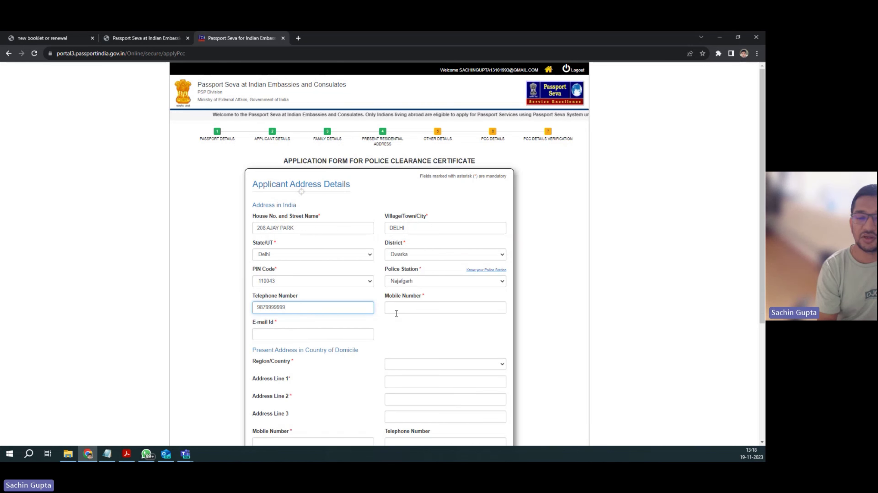
{"action": "left_click", "coordinate": [404, 311]}
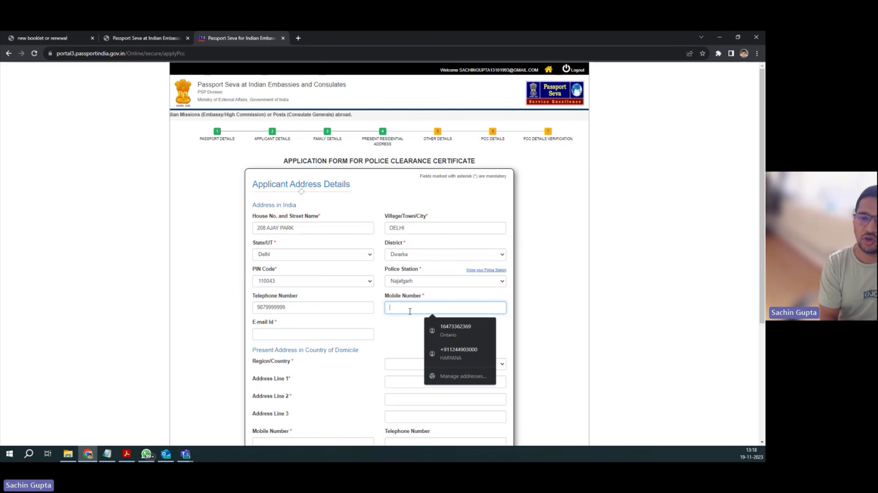
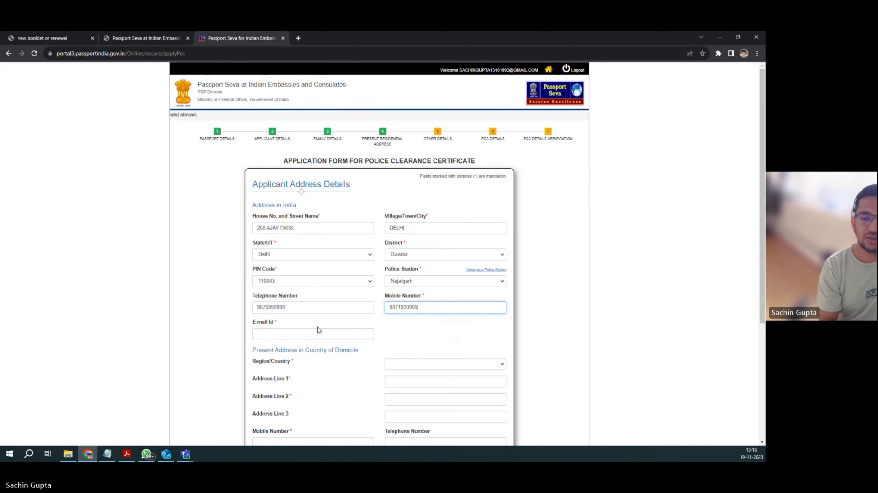
{"action": "left_click", "coordinate": [308, 335]}
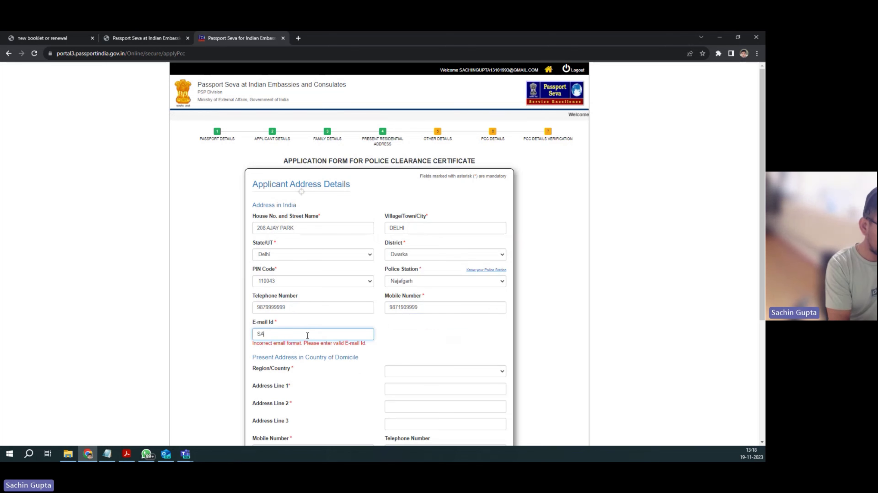
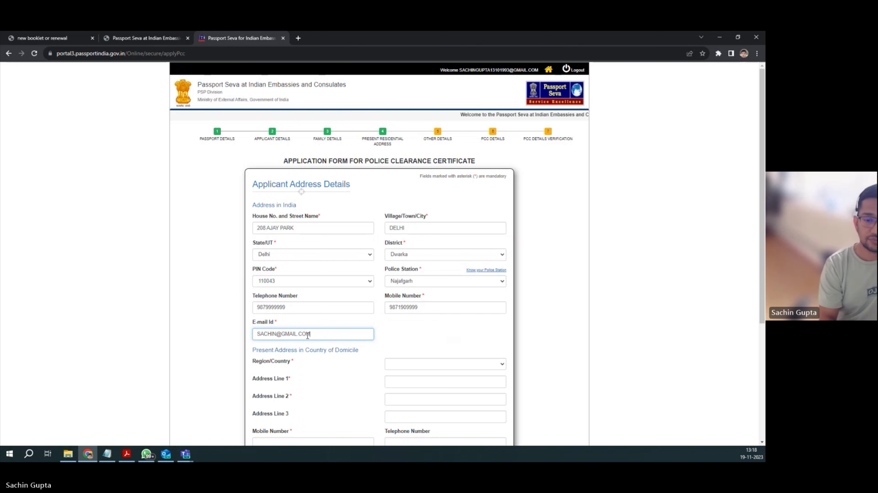
Step: Select Canada as the country of the present address
{"action": "scroll", "coordinate": [369, 361], "scroll_direction": "down", "scroll_amount": 1}
{"action": "scroll", "coordinate": [369, 361], "scroll_direction": "down", "scroll_amount": 2}
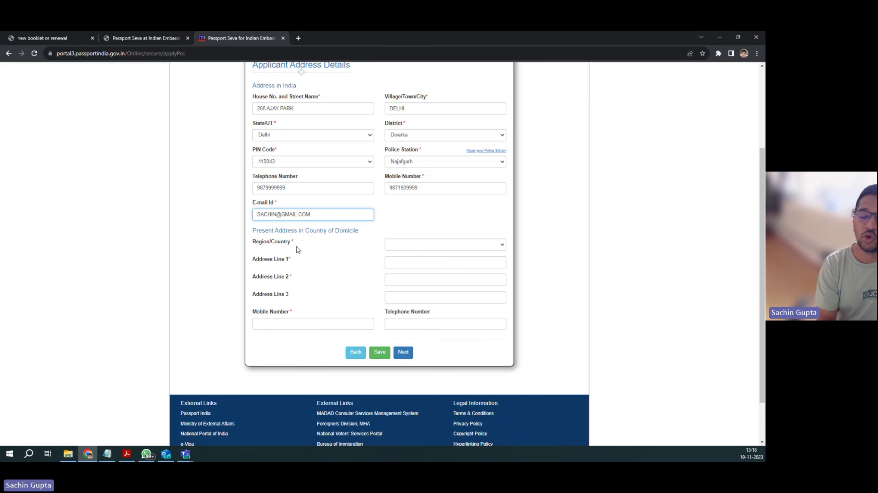
{"action": "left_click", "coordinate": [419, 249]}
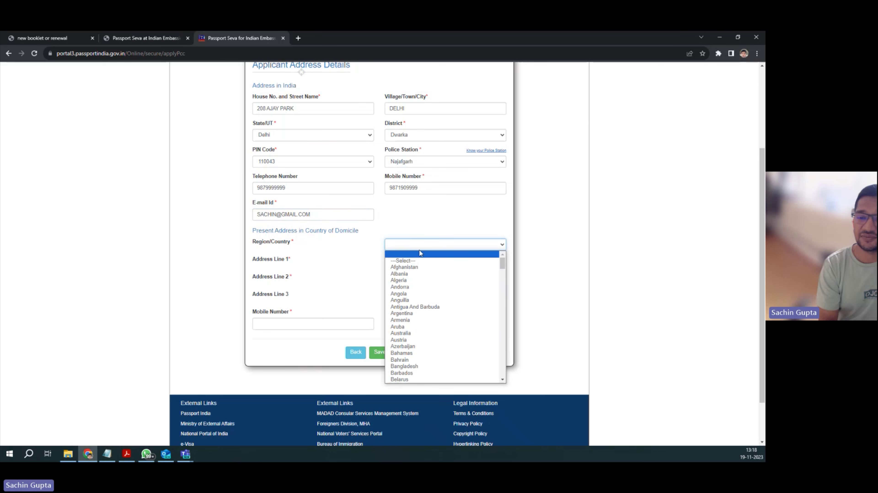
{"action": "scroll", "coordinate": [405, 320], "scroll_direction": "down", "scroll_amount": 2}
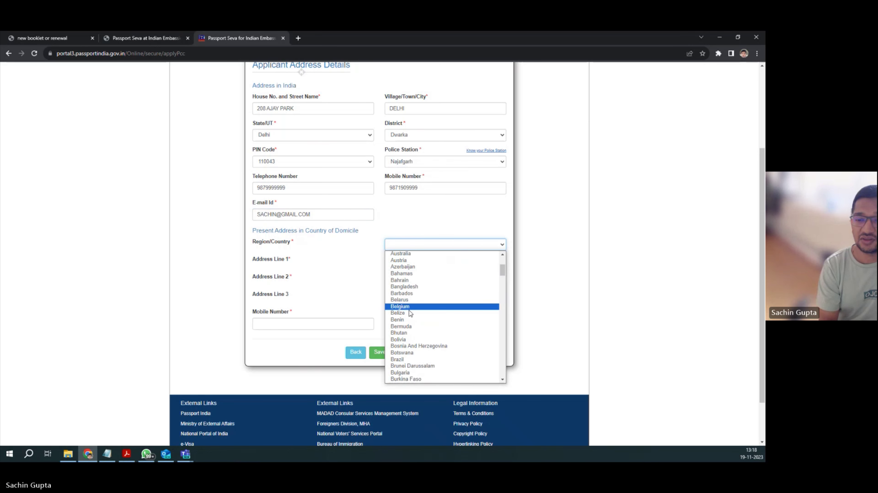
{"action": "scroll", "coordinate": [405, 323], "scroll_direction": "down", "scroll_amount": 3}
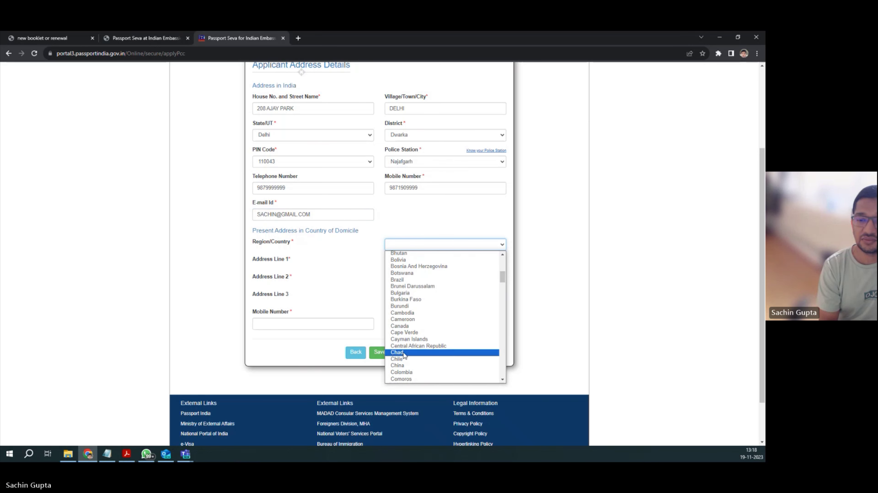
{"action": "left_click", "coordinate": [405, 326]}
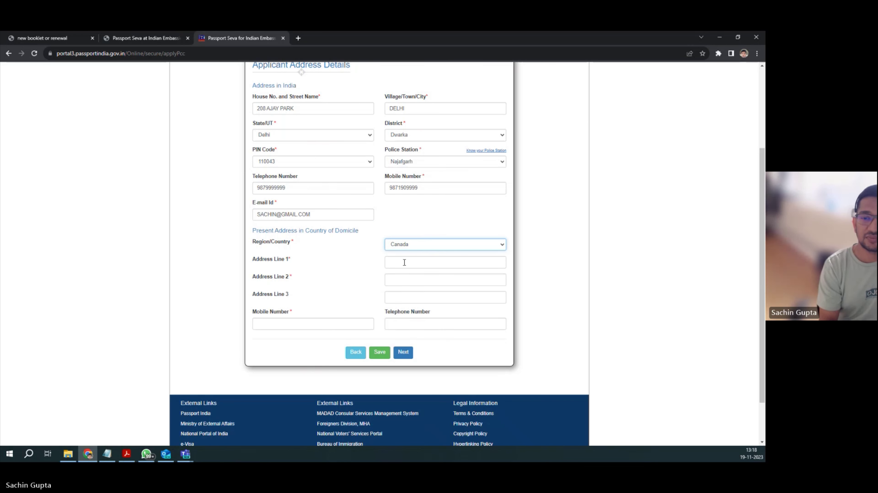
Step: Enter the two Canadian address lines and the domicile mobile number
{"action": "left_click", "coordinate": [404, 263]}
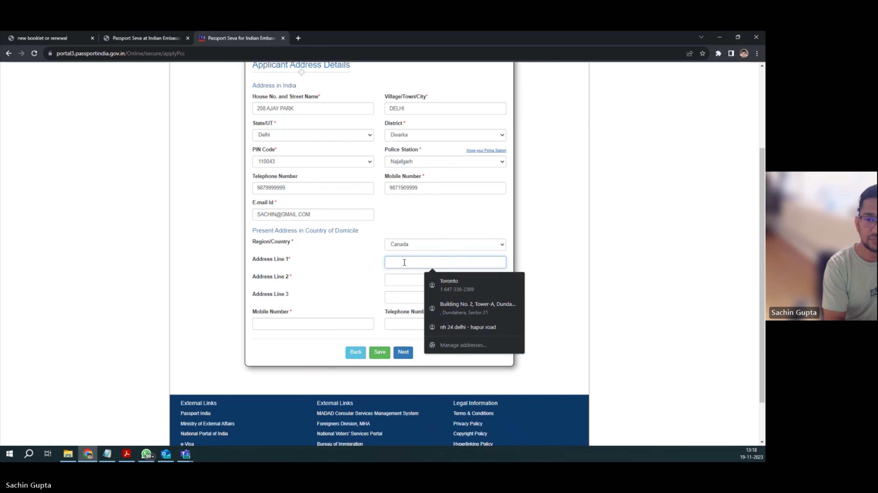
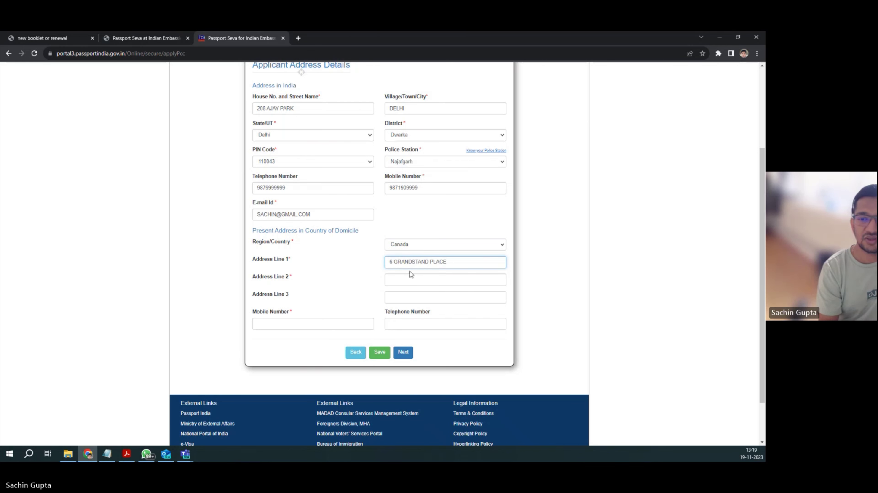
{"action": "left_click", "coordinate": [406, 277]}
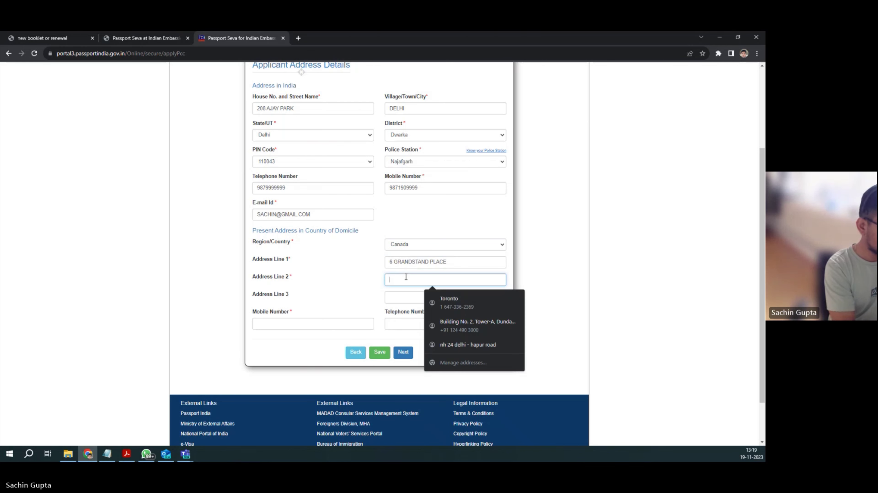
{"action": "type", "text": "EAST YORK"}
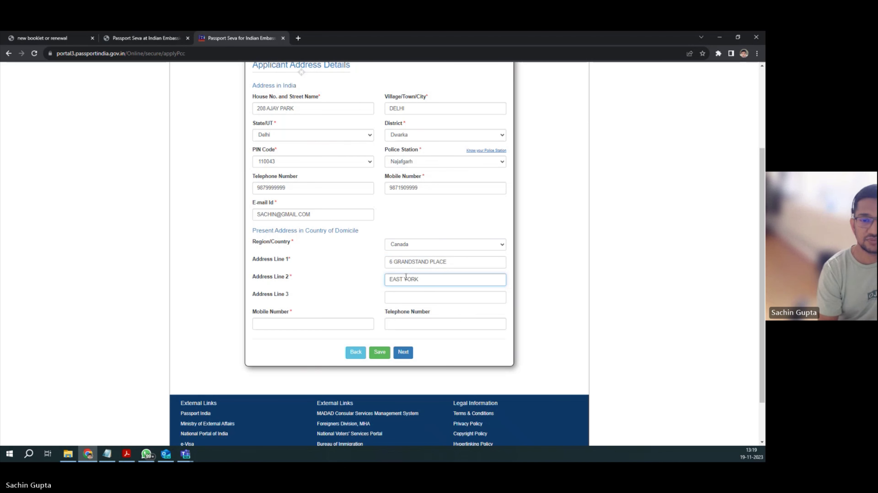
{"action": "left_click", "coordinate": [340, 321]}
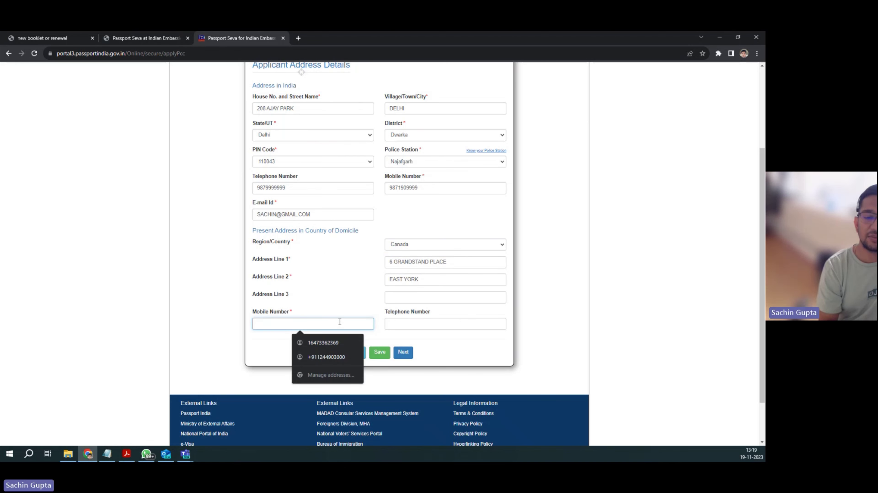
{"action": "type", "text": "7"}
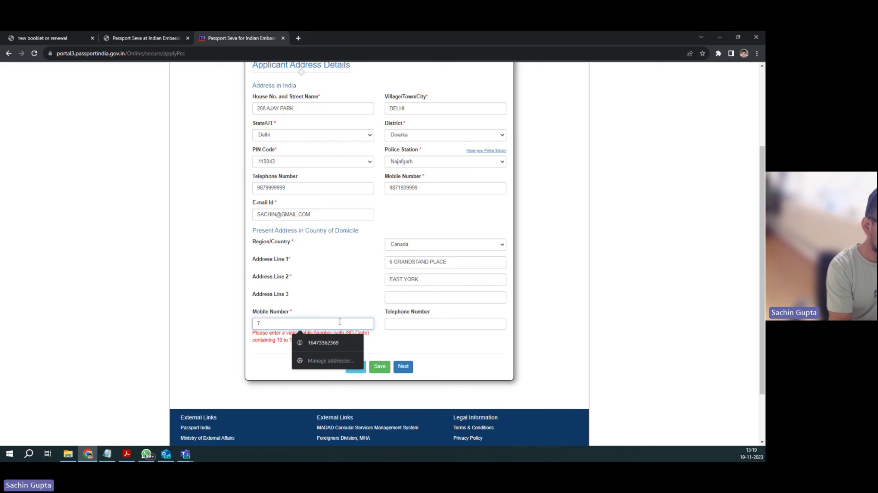
{"action": "type", "text": "188"}
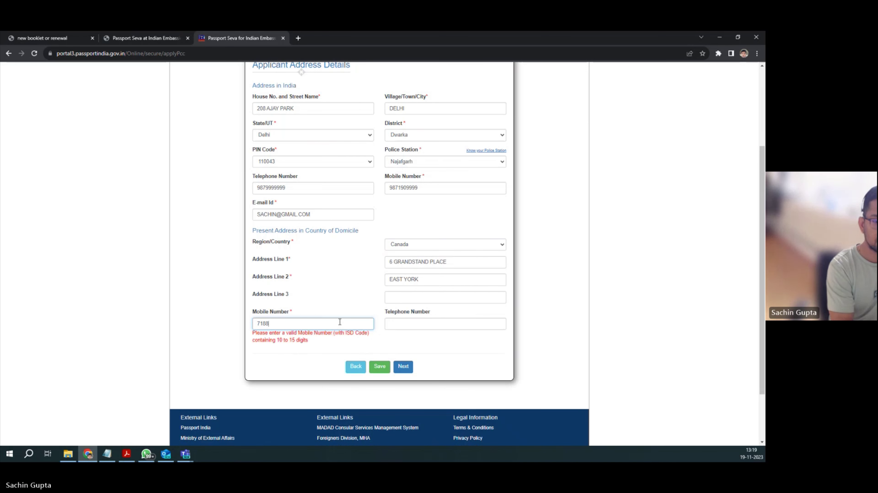
{"action": "type", "text": "888888"}
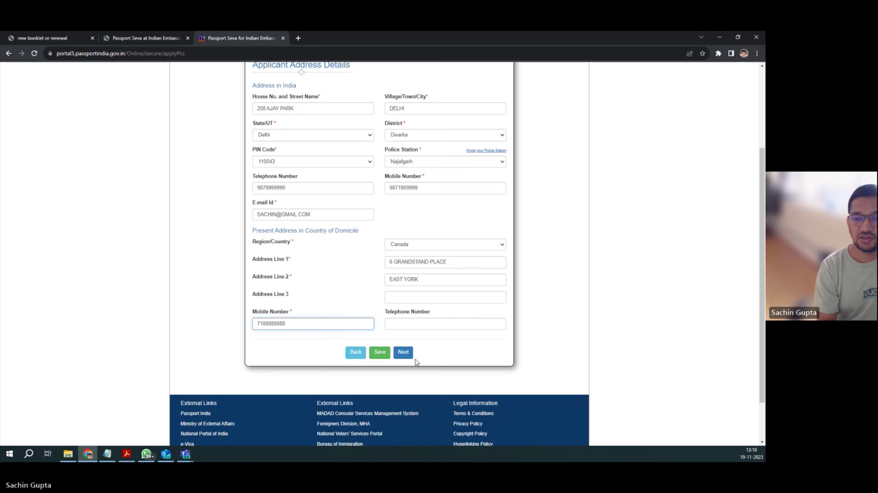
Step: On Other Details, answer No to questions 1.1–1.4 and continue to certificate details
{"action": "left_click", "coordinate": [407, 355]}
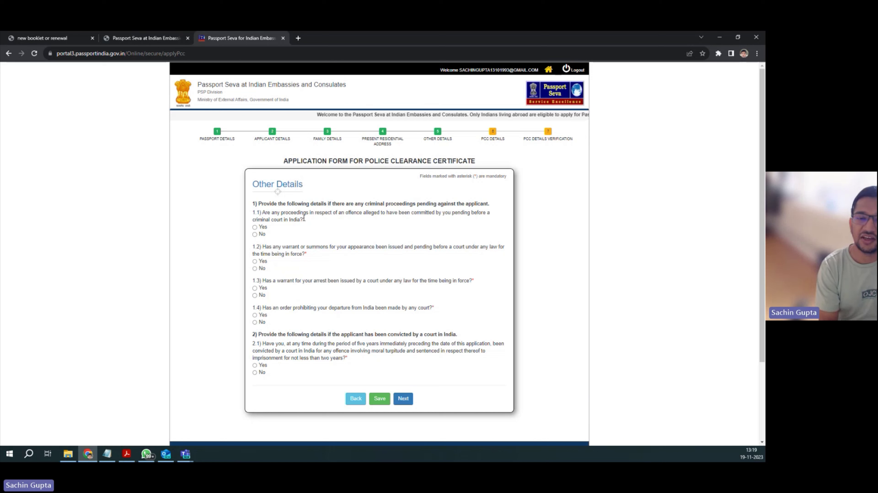
{"action": "left_click", "coordinate": [254, 235]}
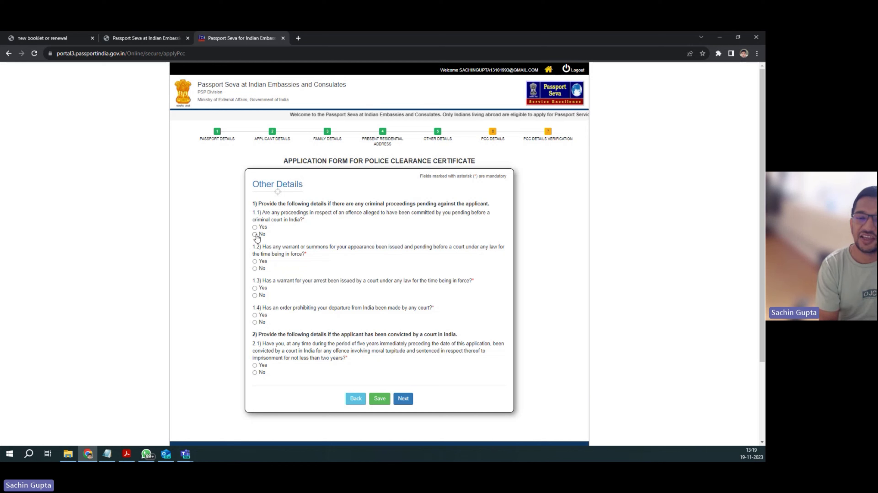
{"action": "left_click", "coordinate": [255, 269]}
{"action": "left_click", "coordinate": [254, 295]}
{"action": "left_click", "coordinate": [254, 322]}
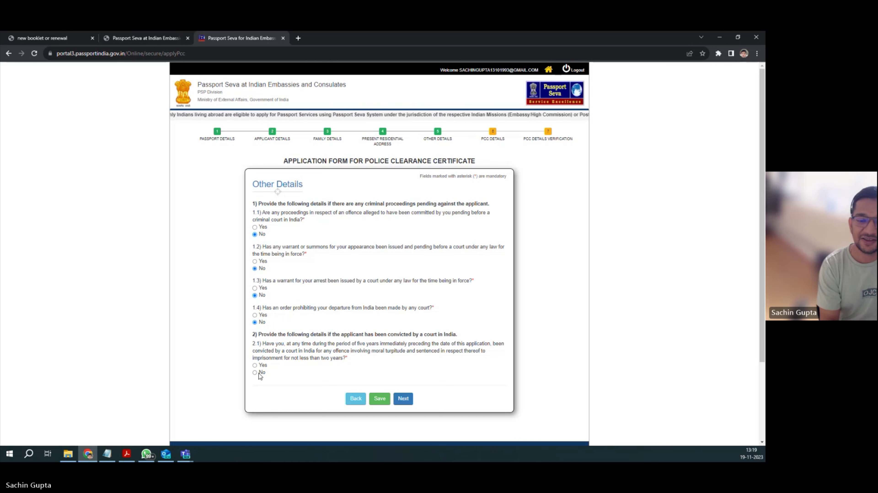
{"action": "left_click", "coordinate": [403, 399]}
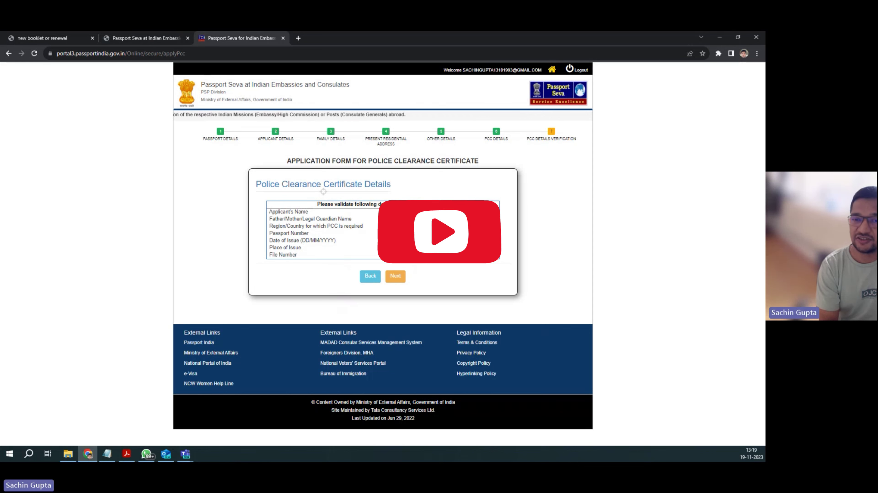
Step: Confirm the certificate details, then enter TORONTO as the place of signing on the summary
{"action": "left_click", "coordinate": [395, 276]}
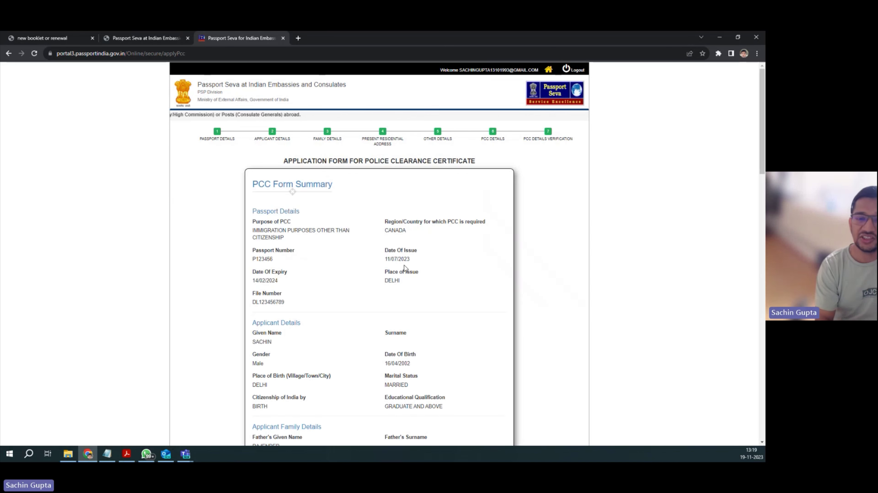
{"action": "scroll", "coordinate": [369, 216], "scroll_direction": "down", "scroll_amount": 15}
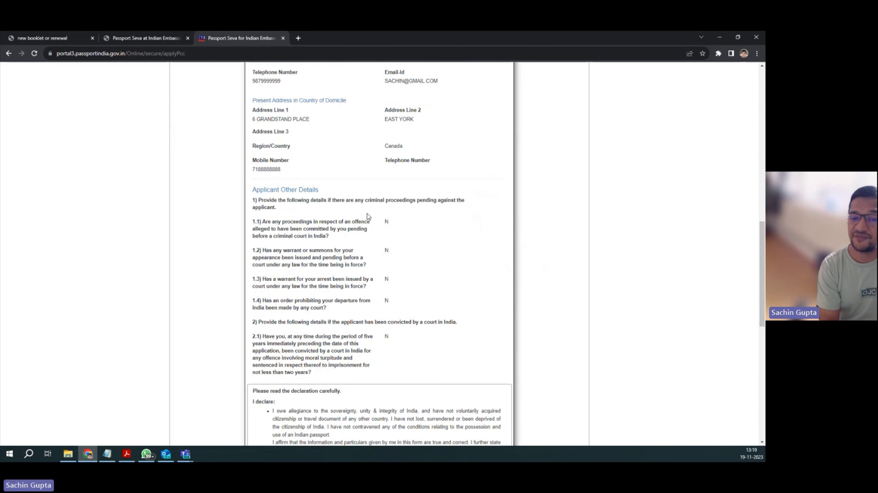
{"action": "scroll", "coordinate": [368, 216], "scroll_direction": "down", "scroll_amount": 10}
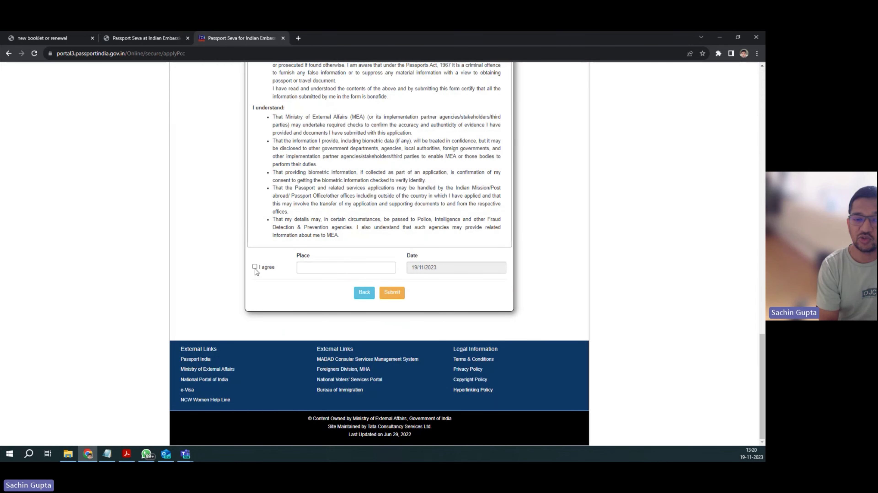
{"action": "left_click", "coordinate": [310, 270]}
{"action": "type", "text": "TORONTO"}
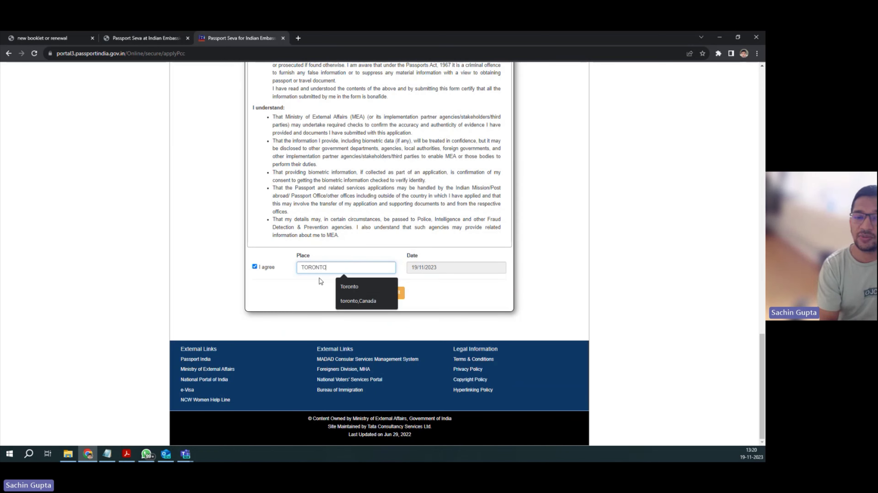
{"action": "left_click", "coordinate": [314, 302]}
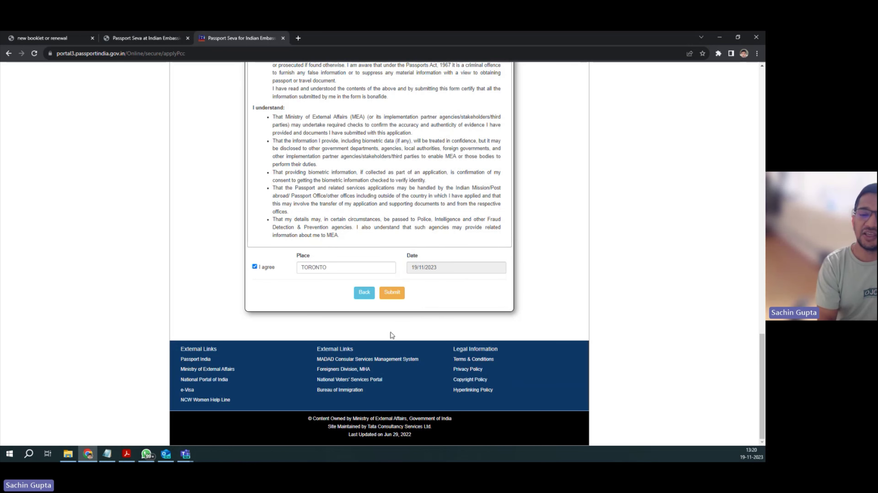
Step: Bring up the PCC application PDF in Acrobat and select the 2x2-inch photograph box
{"action": "left_click", "coordinate": [126, 454]}
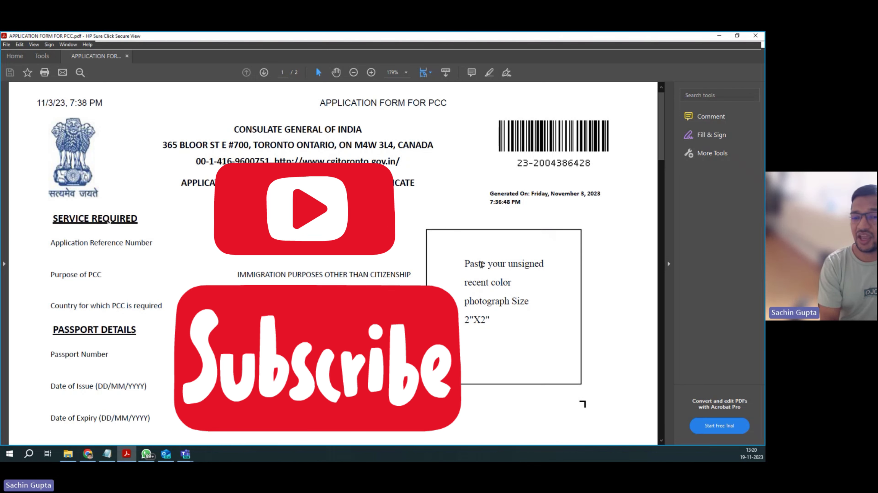
{"action": "left_click_drag", "start_coordinate": [428, 231], "coordinate": [587, 383]}
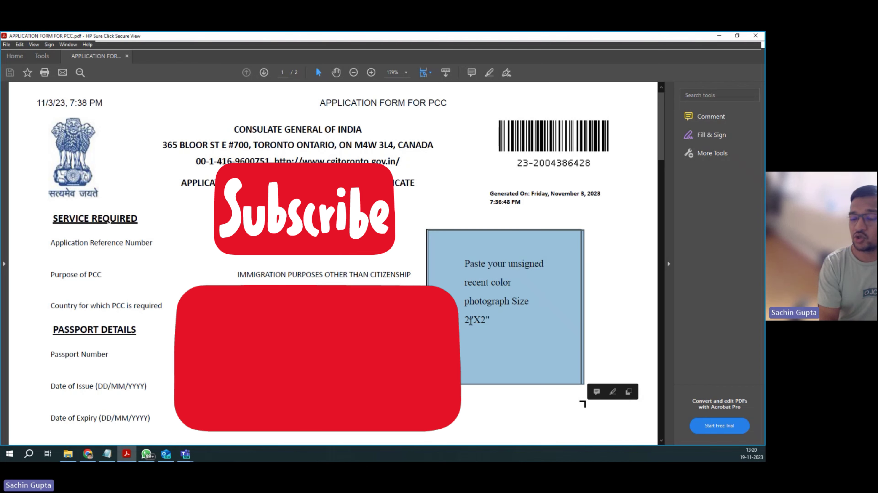
{"action": "scroll", "coordinate": [503, 339], "scroll_direction": "down", "scroll_amount": 1}
{"action": "scroll", "coordinate": [504, 339], "scroll_direction": "down", "scroll_amount": 2}
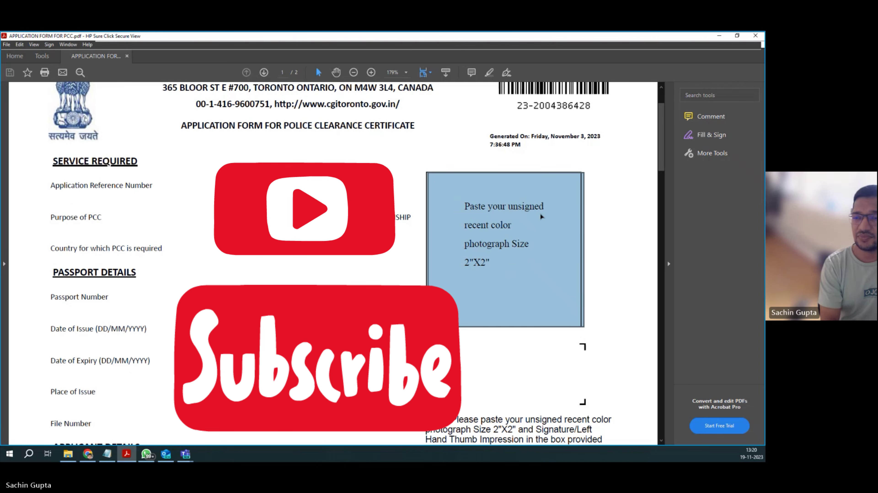
Step: Go back to the BLS PCC page in Chrome and show its Document Requirements
{"action": "left_click", "coordinate": [717, 37]}
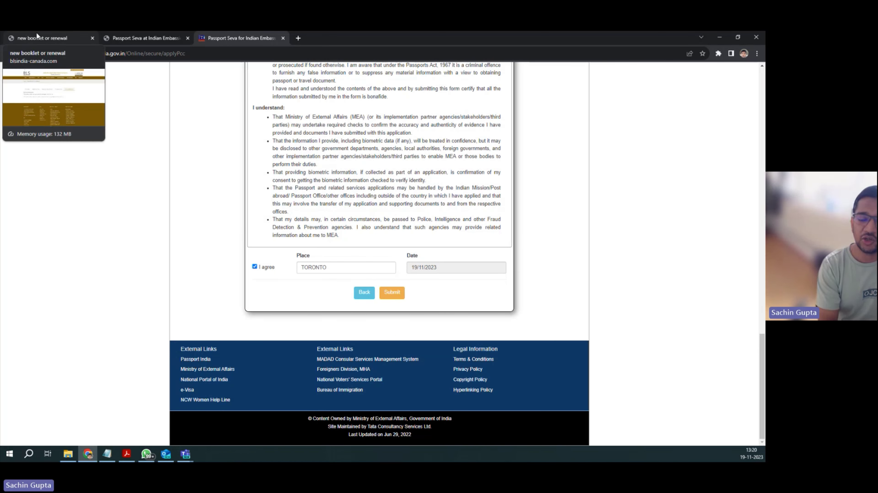
{"action": "left_click", "coordinate": [79, 40]}
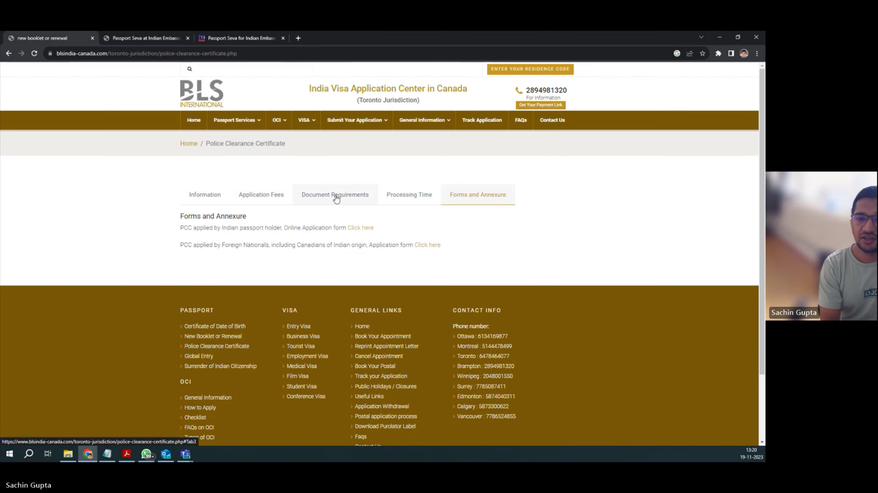
{"action": "left_click", "coordinate": [341, 203]}
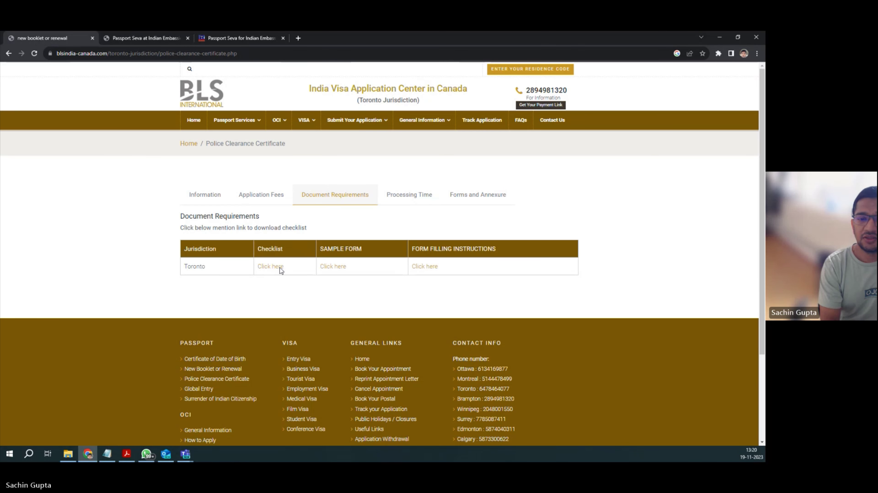
Step: Open the PCC checklist PDF and highlight the Online Application Form and Indian Passport copy items
{"action": "left_click", "coordinate": [280, 269]}
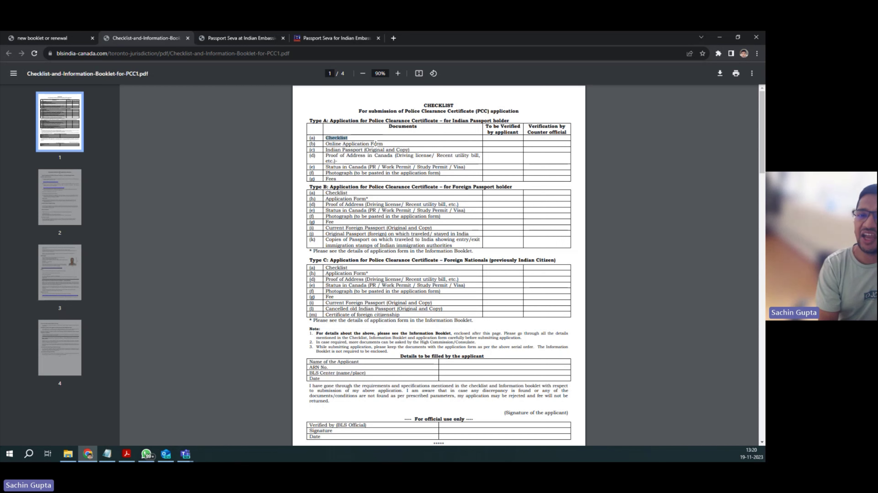
{"action": "left_click_drag", "start_coordinate": [386, 143], "coordinate": [346, 144]}
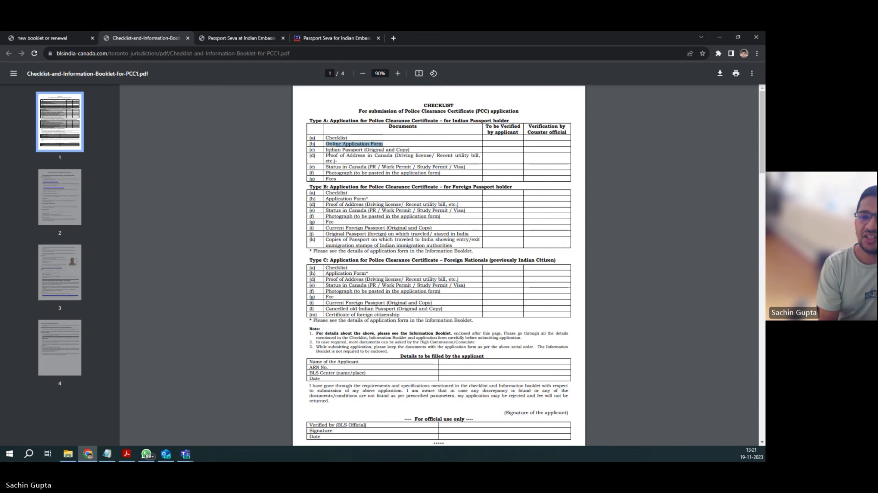
{"action": "left_click", "coordinate": [324, 150]}
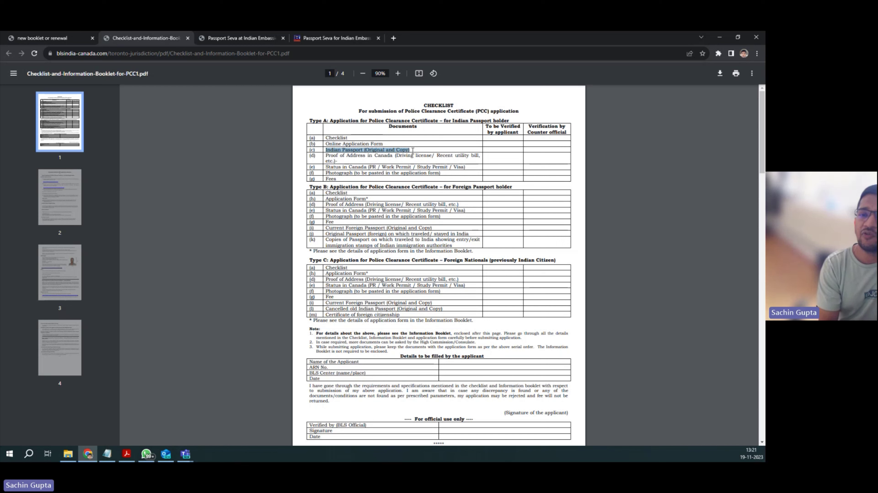
{"action": "left_click", "coordinate": [412, 151]}
{"action": "double_click", "coordinate": [399, 149]}
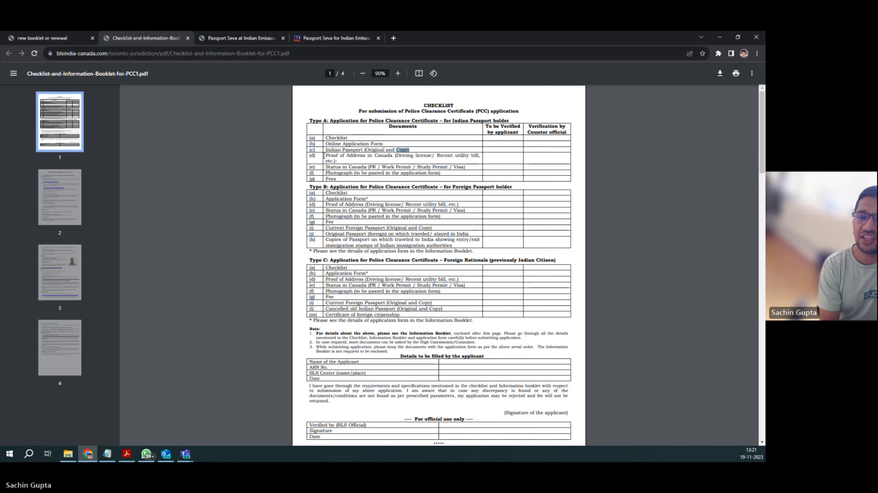
Step: Highlight the Proof of Address, Photograph and Fees items in the Type A checklist
{"action": "left_click_drag", "start_coordinate": [324, 156], "coordinate": [391, 155]}
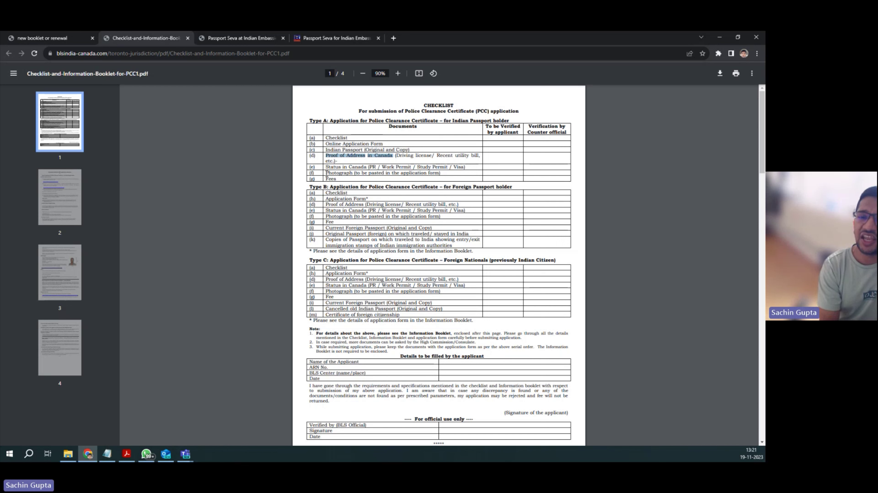
{"action": "left_click_drag", "start_coordinate": [325, 172], "coordinate": [359, 175]}
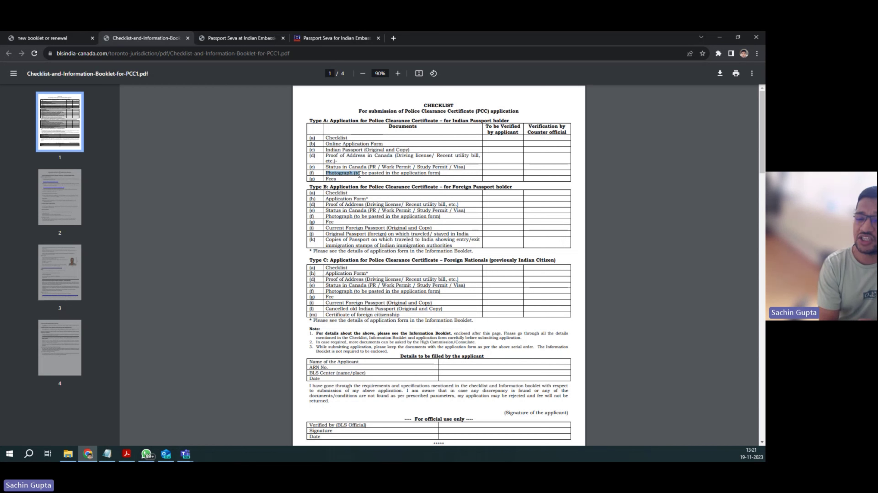
{"action": "scroll", "coordinate": [366, 219], "scroll_direction": "down", "scroll_amount": 8}
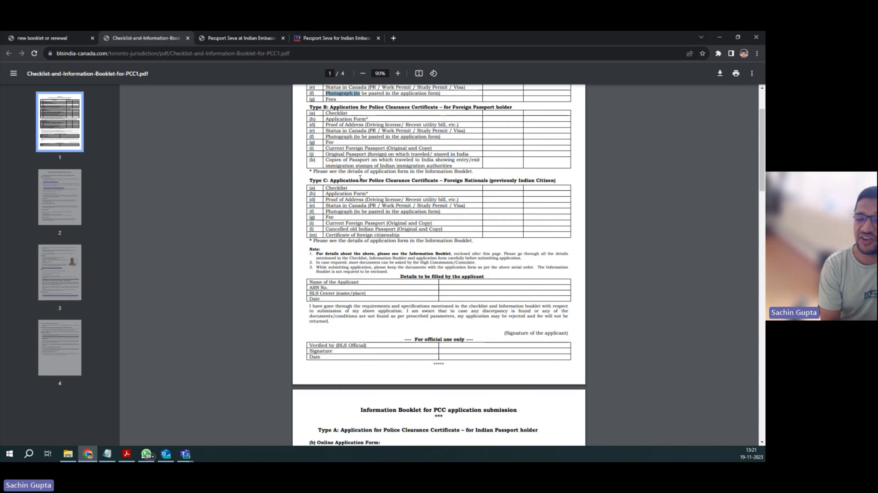
{"action": "scroll", "coordinate": [366, 219], "scroll_direction": "down", "scroll_amount": 15}
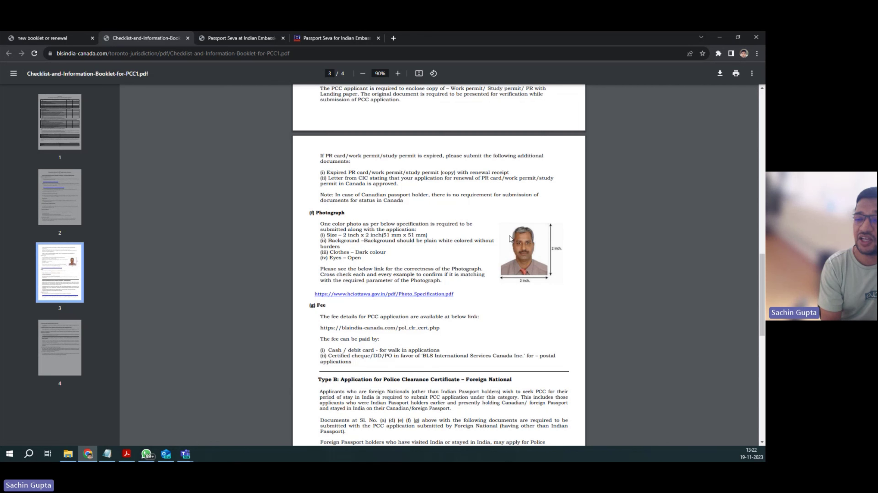
{"action": "scroll", "coordinate": [483, 251], "scroll_direction": "up", "scroll_amount": 18}
{"action": "scroll", "coordinate": [452, 249], "scroll_direction": "up", "scroll_amount": 2}
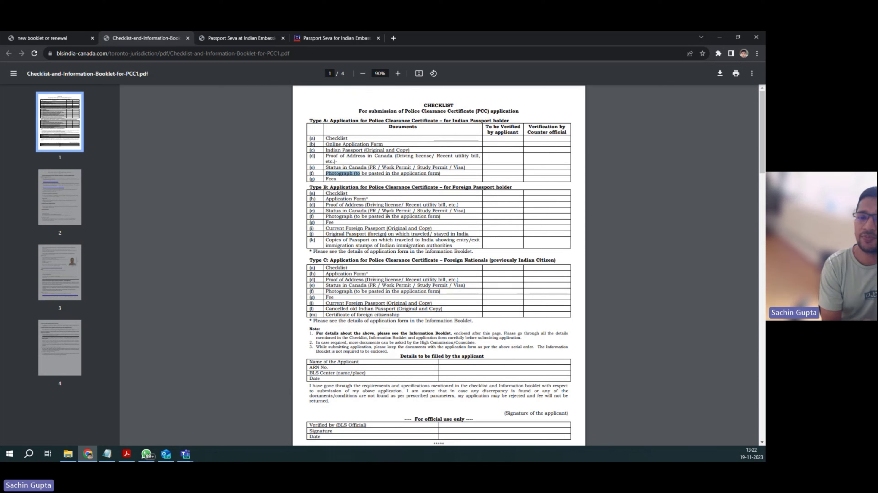
{"action": "double_click", "coordinate": [330, 178]}
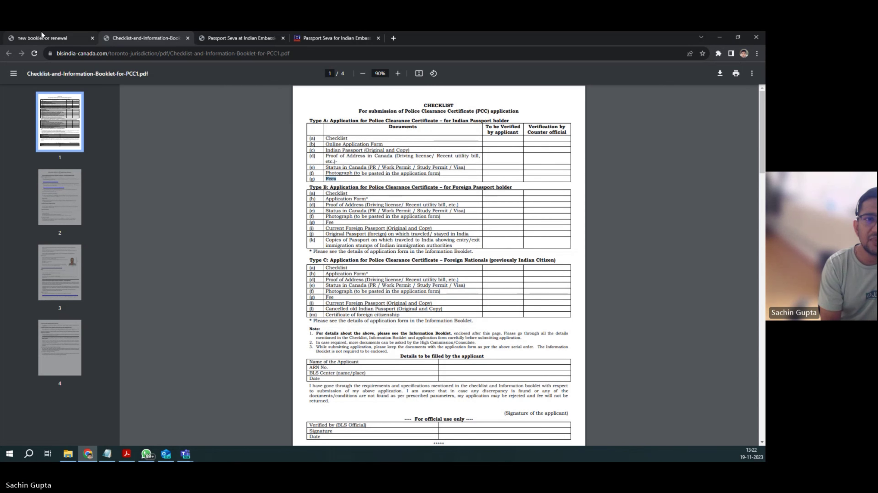
Step: Show BLS Application Fees and highlight the 41.40 CAD total and Postal Applications payment mode
{"action": "left_click", "coordinate": [36, 35]}
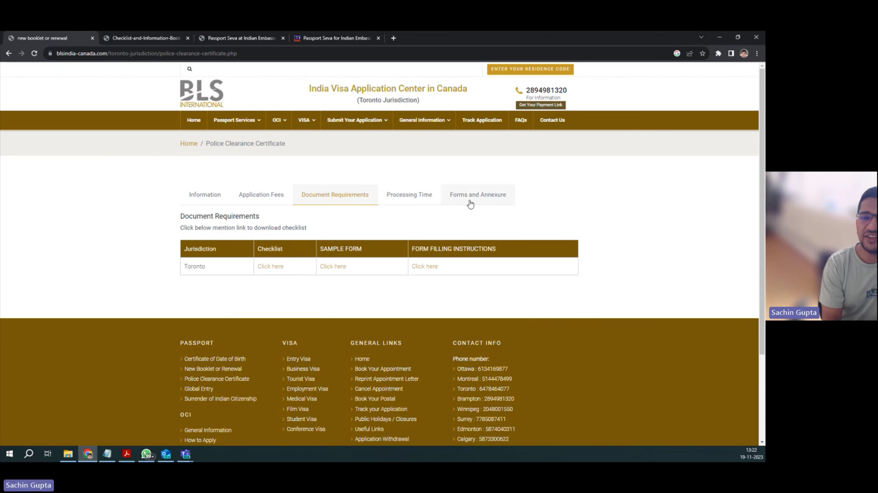
{"action": "left_click", "coordinate": [271, 196]}
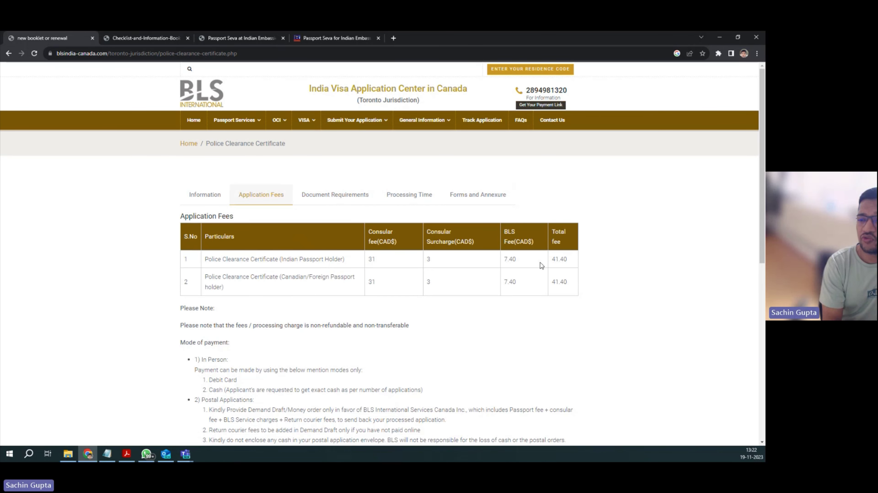
{"action": "left_click_drag", "start_coordinate": [551, 259], "coordinate": [568, 261]}
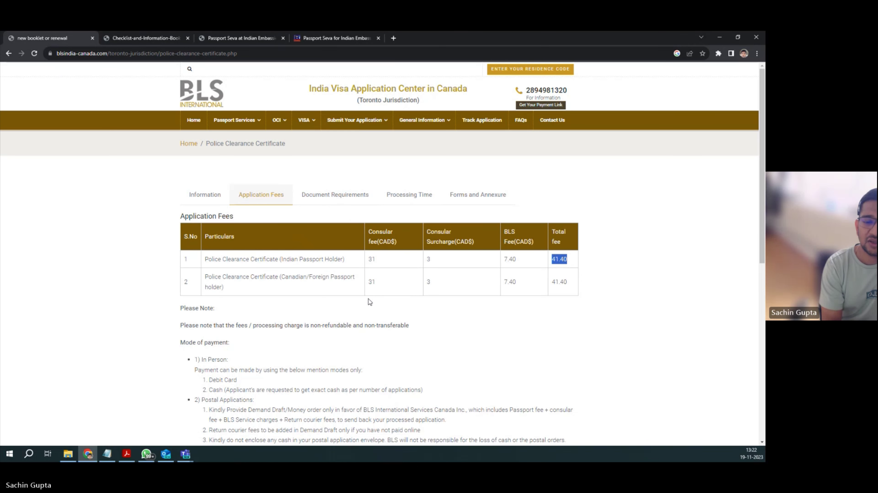
{"action": "scroll", "coordinate": [369, 302], "scroll_direction": "down", "scroll_amount": 3}
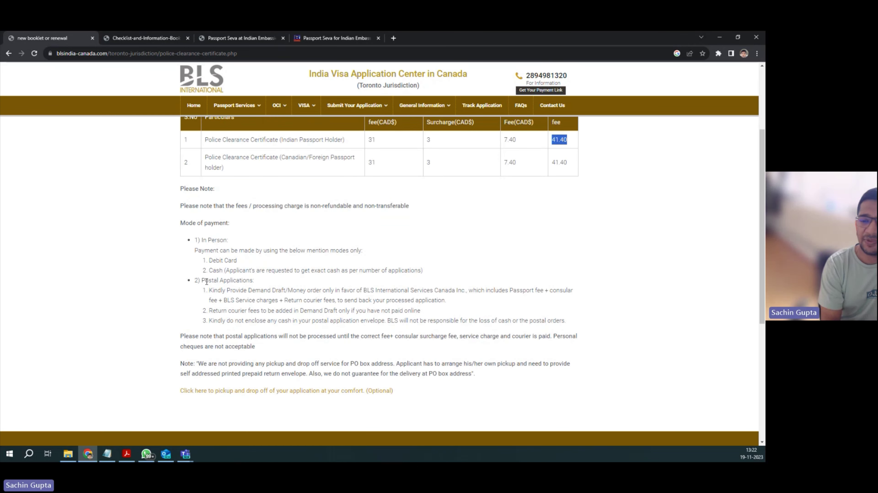
{"action": "left_click_drag", "start_coordinate": [212, 281], "coordinate": [204, 281]}
{"action": "scroll", "coordinate": [567, 278], "scroll_direction": "up", "scroll_amount": 1}
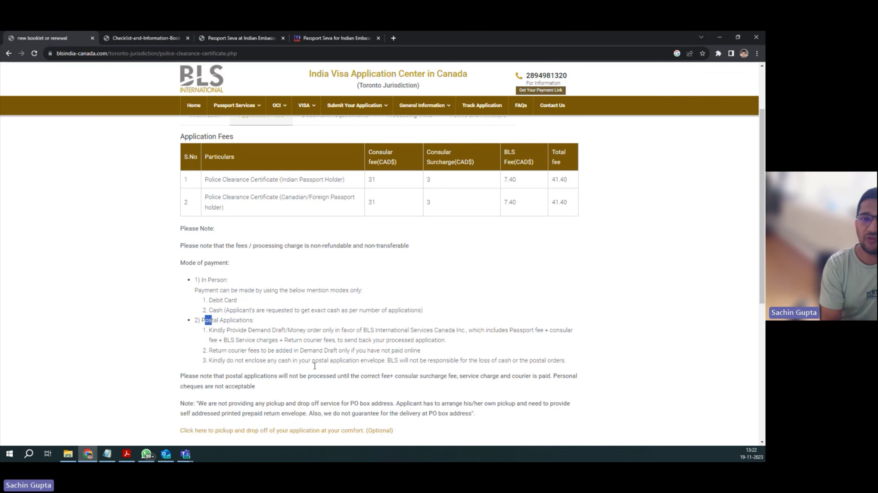
Step: Flip through the Embassy, checklist PDF and Passport Seva tabs, then return to BLS fees
{"action": "left_click", "coordinate": [244, 35]}
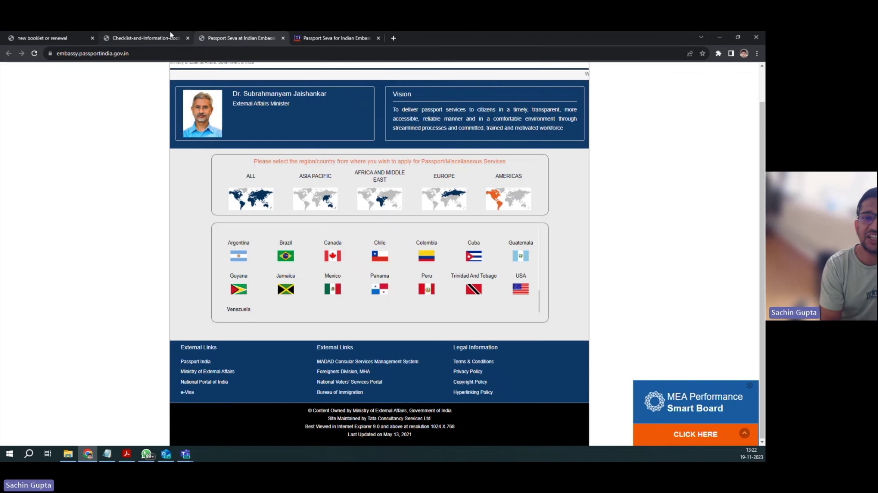
{"action": "left_click", "coordinate": [156, 30]}
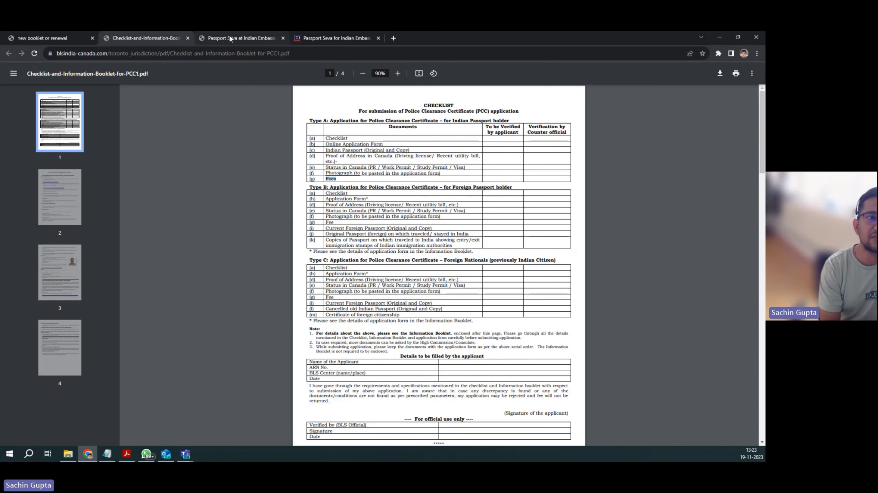
{"action": "left_click", "coordinate": [229, 35]}
{"action": "left_click", "coordinate": [52, 38]}
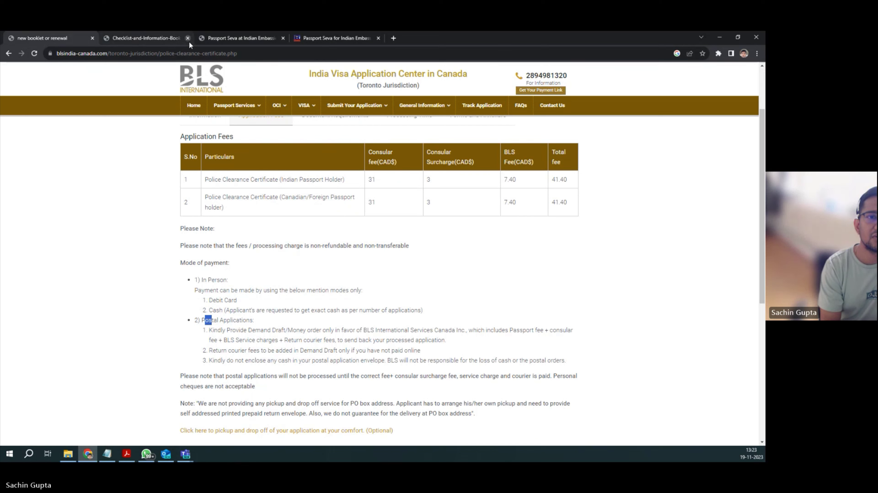
Step: Close the fees tab and open the BLS pickup and drop-off booking page in a new tab
{"action": "left_click", "coordinate": [91, 38]}
{"action": "left_click", "coordinate": [299, 38]}
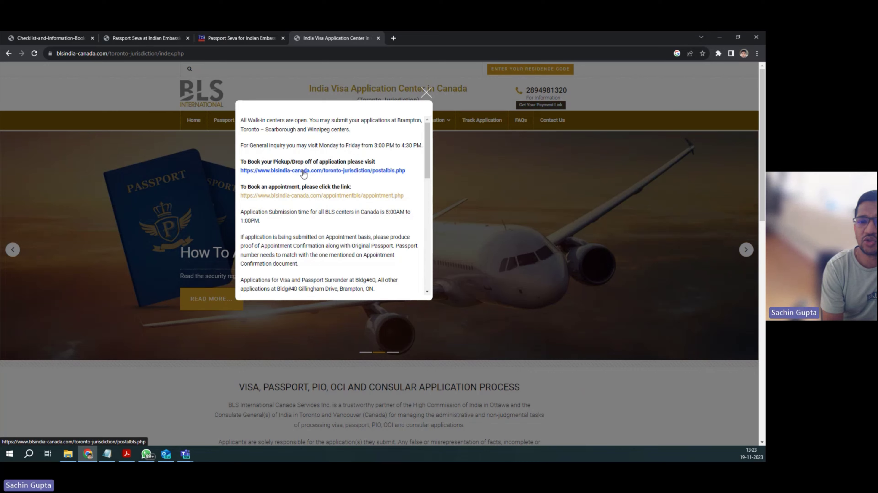
{"action": "left_click", "coordinate": [303, 173]}
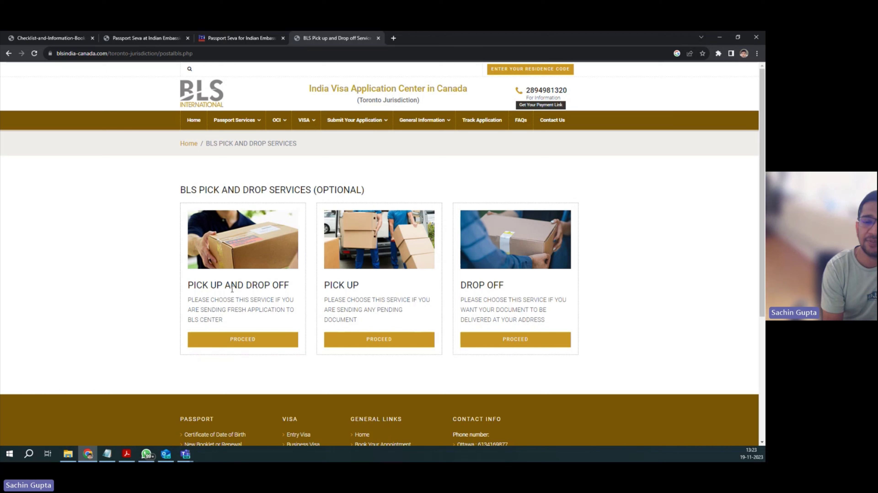
Step: Start the combined pickup and drop-off form with 1 applicant, Passport service and postal initial M
{"action": "left_click", "coordinate": [248, 345]}
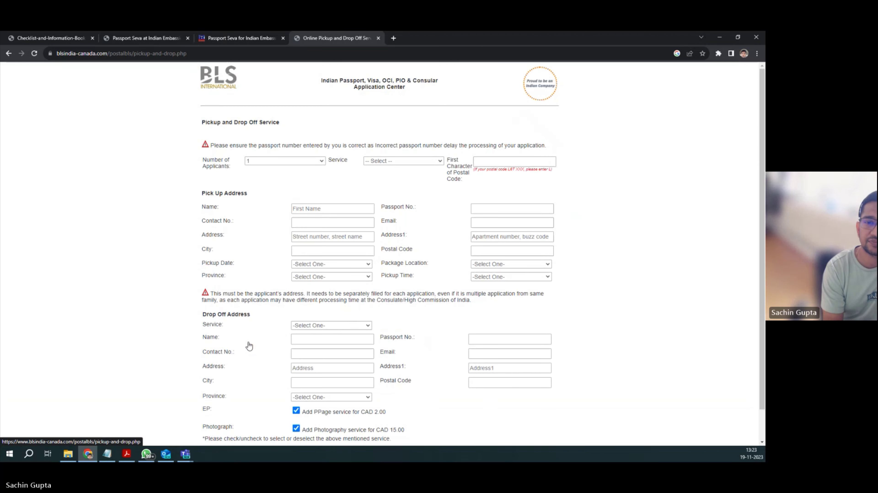
{"action": "left_click", "coordinate": [289, 161]}
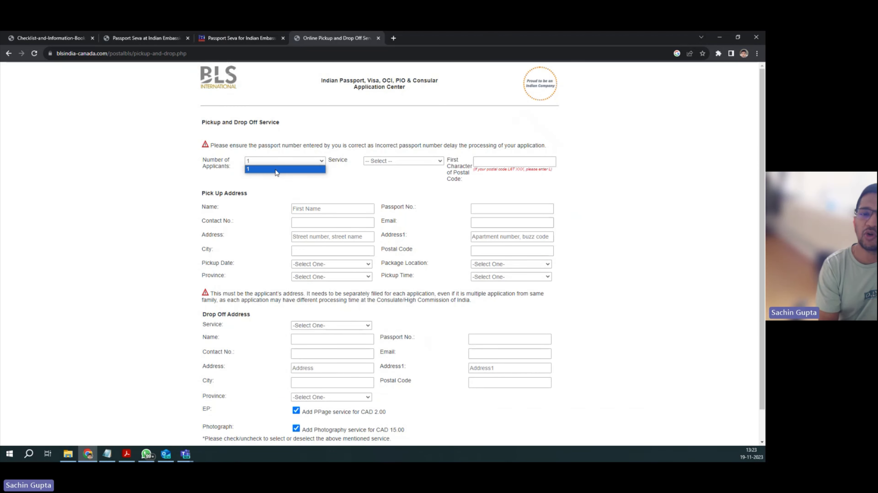
{"action": "left_click", "coordinate": [275, 170]}
{"action": "left_click", "coordinate": [385, 162]}
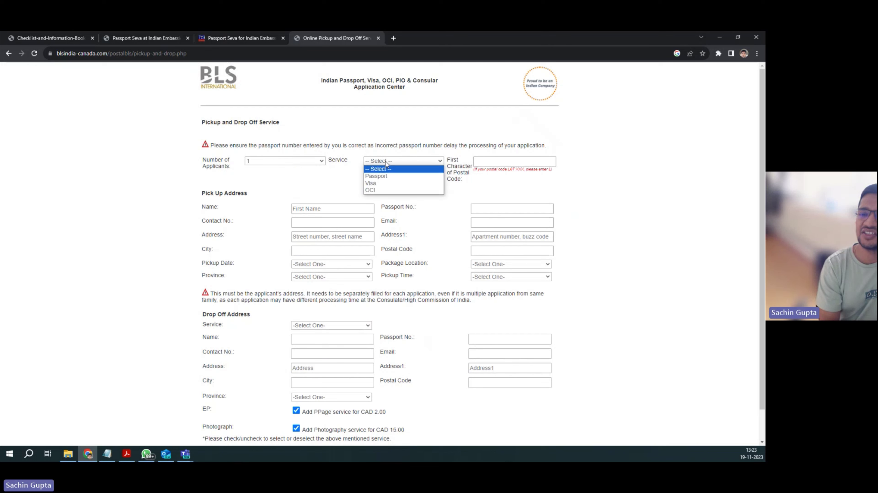
{"action": "left_click", "coordinate": [386, 177]}
{"action": "left_click", "coordinate": [482, 162]}
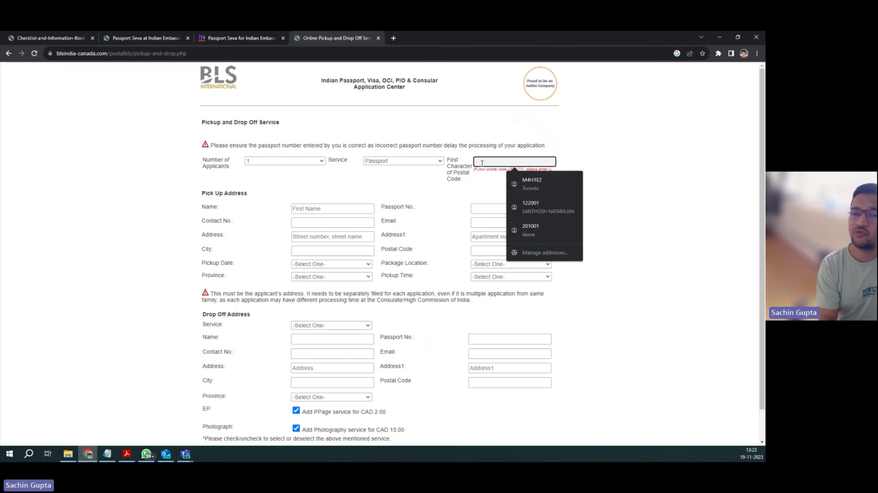
{"action": "type", "text": "M"}
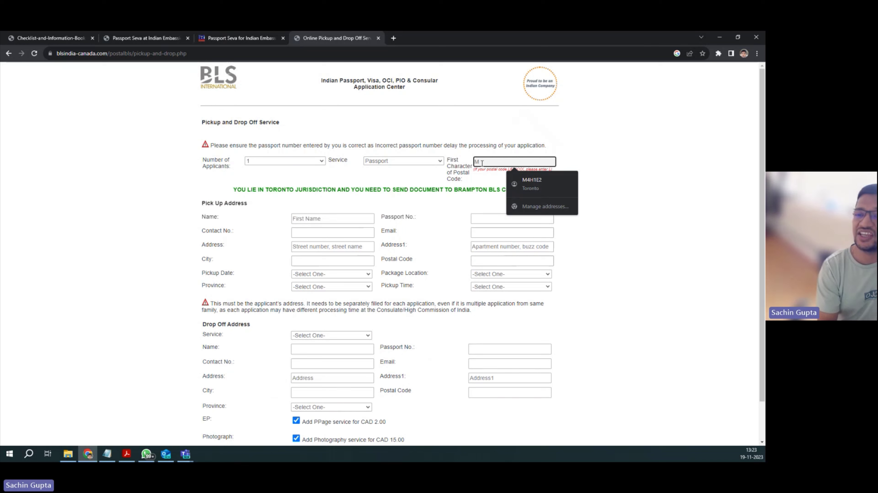
{"action": "left_click", "coordinate": [421, 186]}
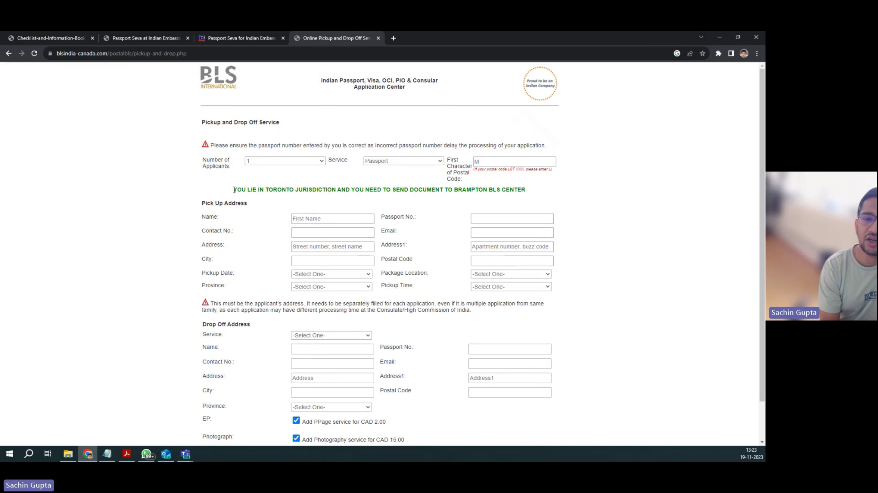
{"action": "left_click_drag", "start_coordinate": [234, 190], "coordinate": [529, 192]}
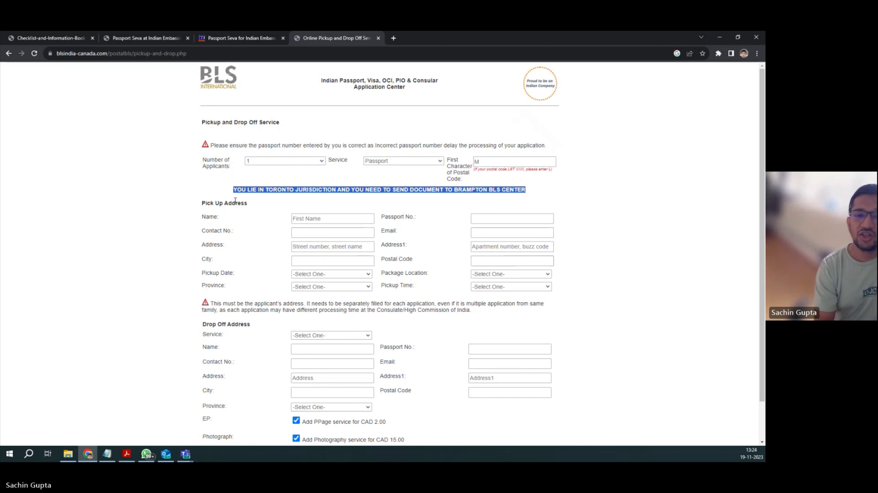
Step: Enter the pickup contact's name, passport number, contact number and e-mail address
{"action": "left_click", "coordinate": [314, 219]}
{"action": "type", "text": "SACHIN"}
{"action": "left_click", "coordinate": [483, 219]}
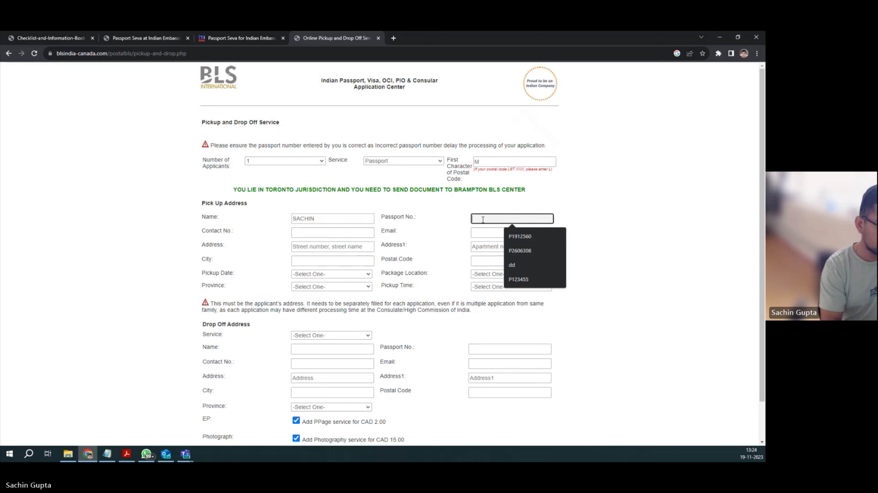
{"action": "type", "text": "p12345"}
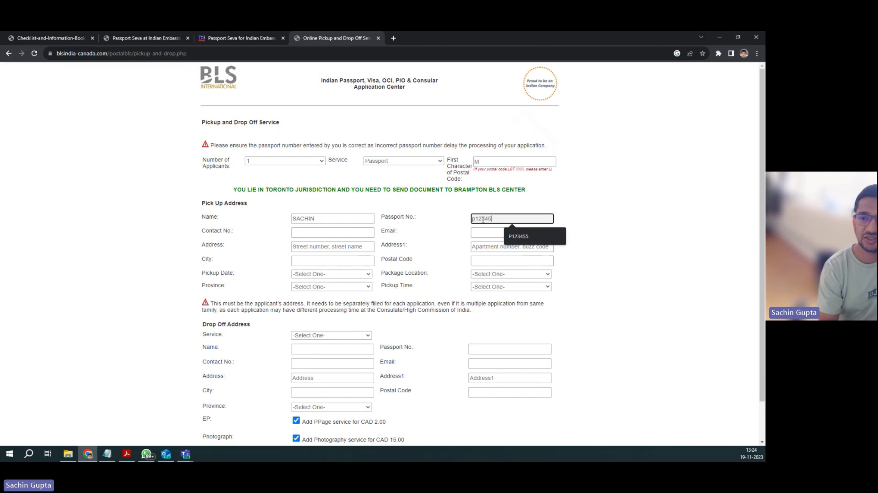
{"action": "left_click", "coordinate": [324, 232]}
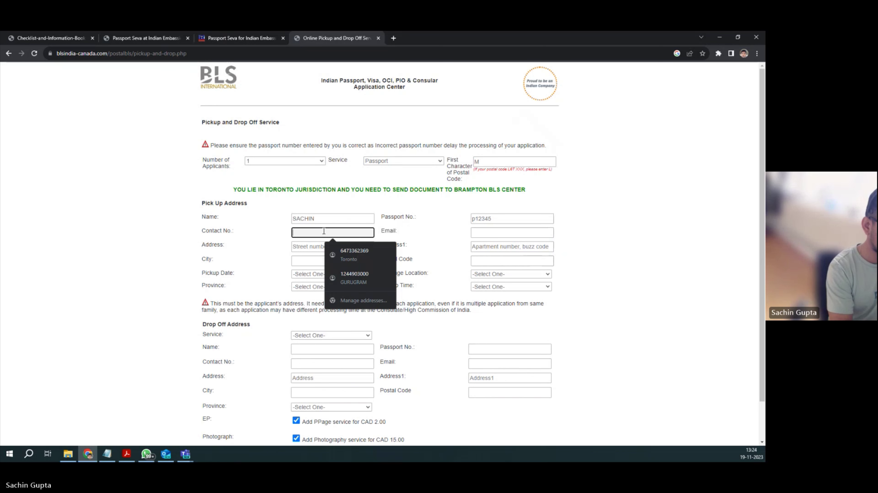
{"action": "type", "text": "777"}
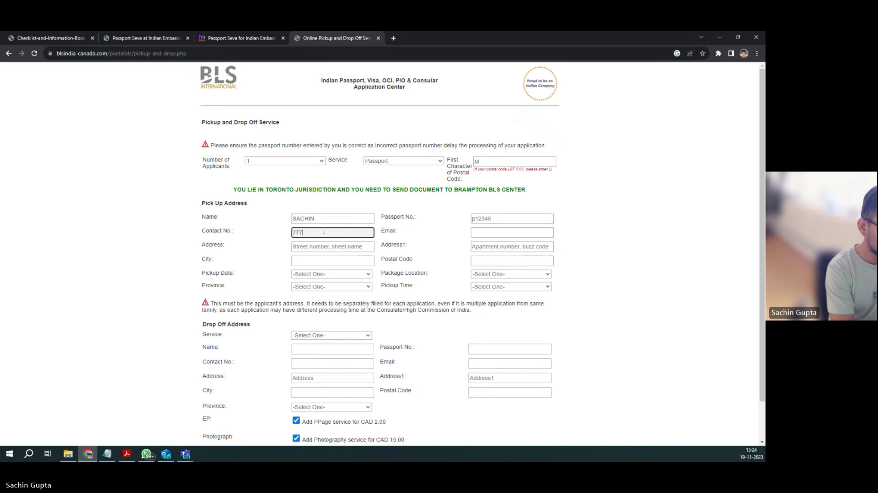
{"action": "type", "text": "8889991"}
{"action": "left_click", "coordinate": [491, 234]}
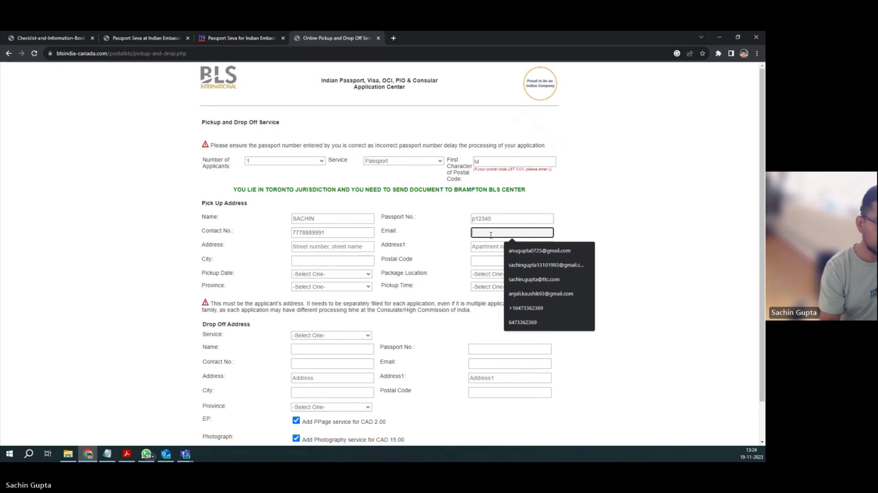
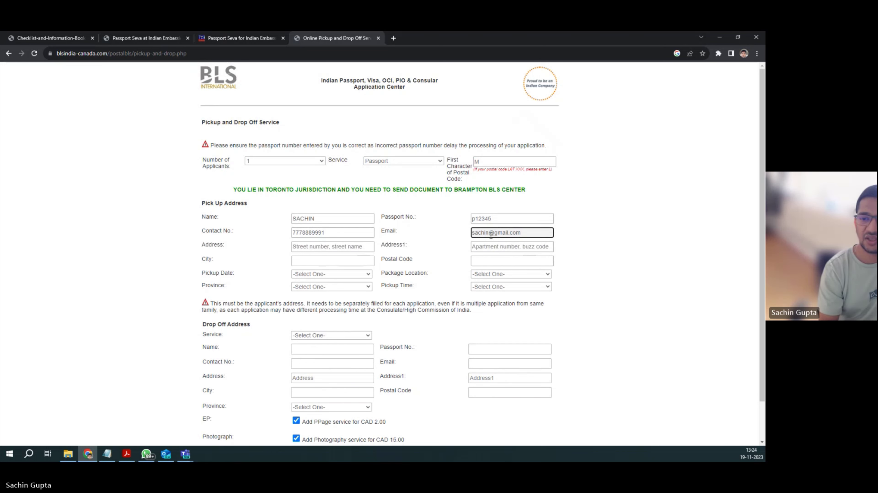
Step: Fill in the pickup apartment number, street address, city and postal code
{"action": "left_click", "coordinate": [487, 250]}
{"action": "type", "text": "208"}
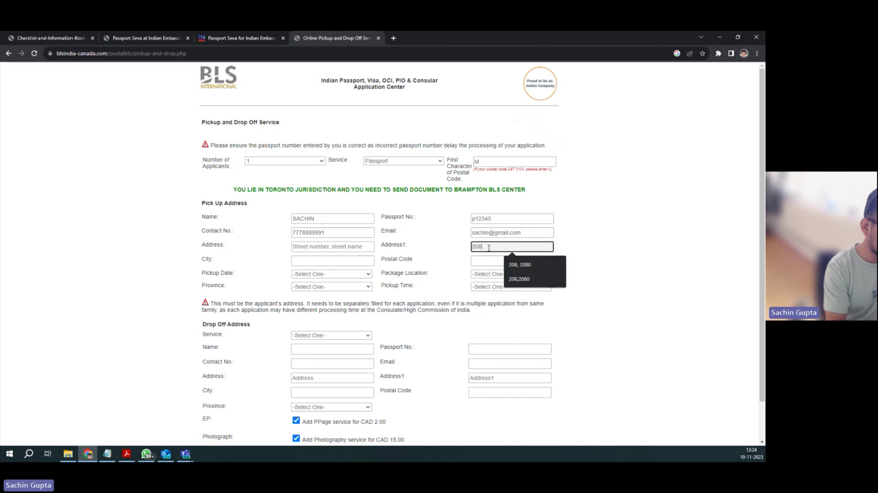
{"action": "type", "text": ","}
{"action": "key", "text": "BackSpace"}
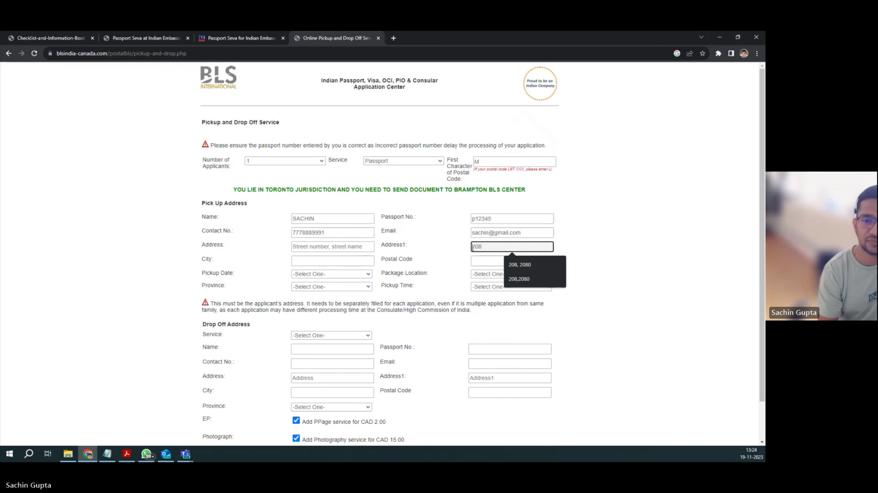
{"action": "left_click", "coordinate": [320, 246]}
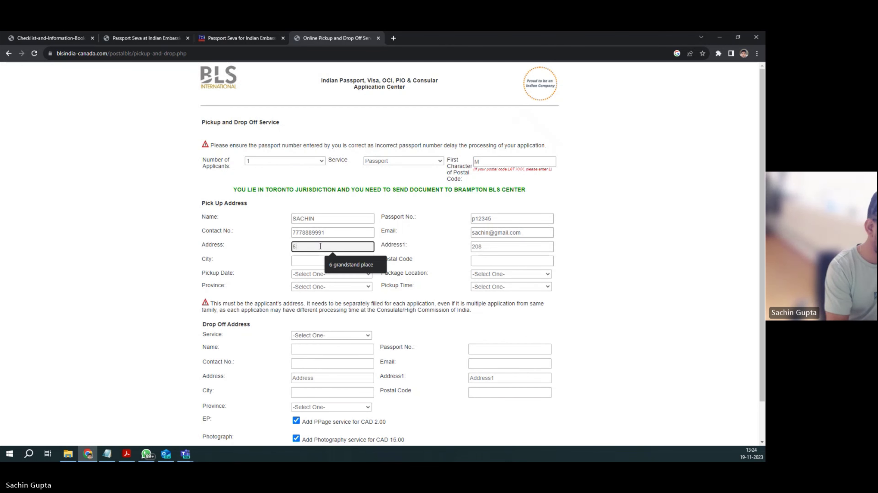
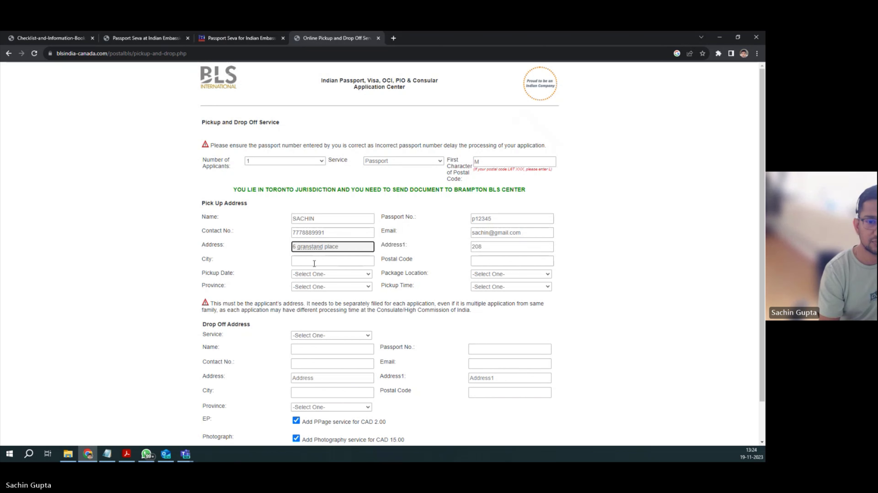
{"action": "left_click", "coordinate": [314, 262]}
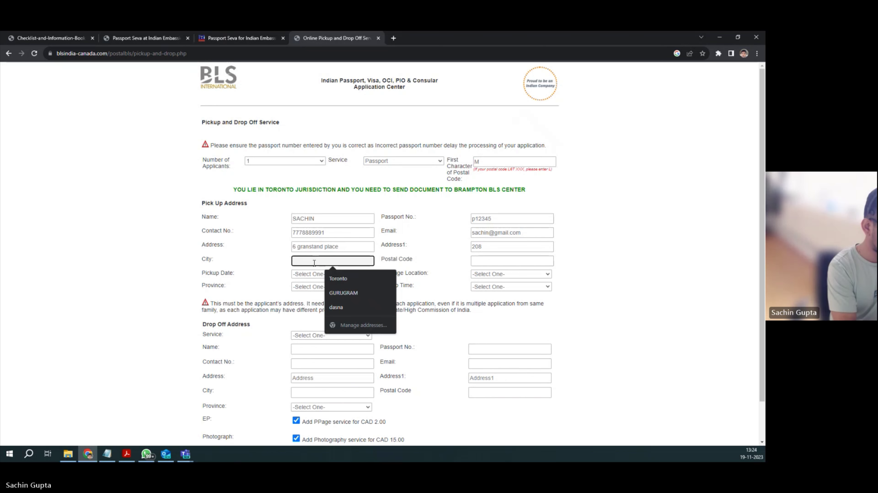
{"action": "type", "text": "east york"}
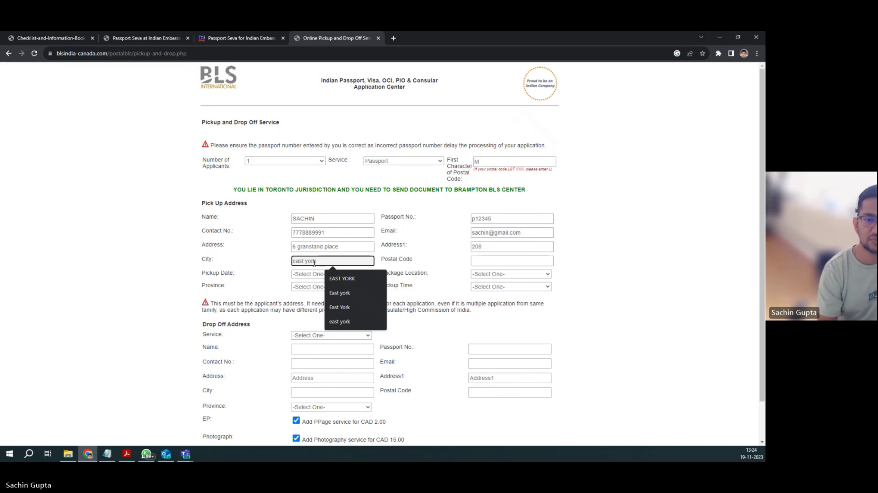
{"action": "left_click", "coordinate": [485, 264]}
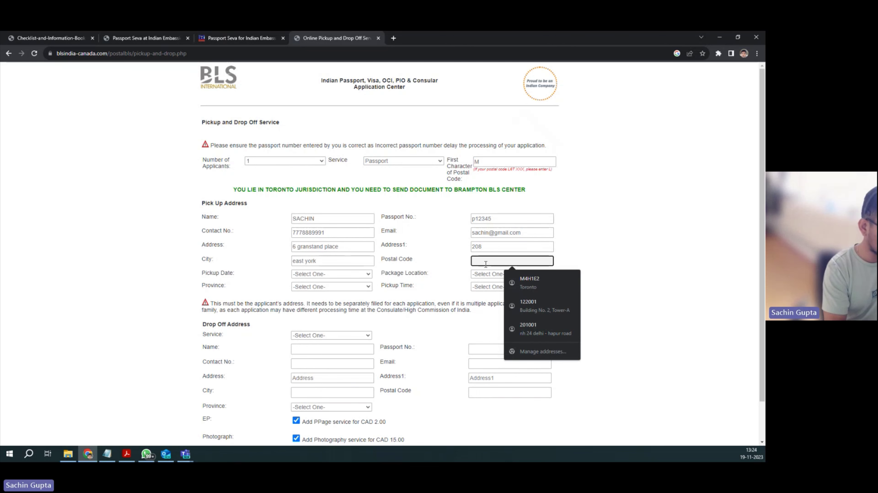
{"action": "type", "text": "M4h1e2"}
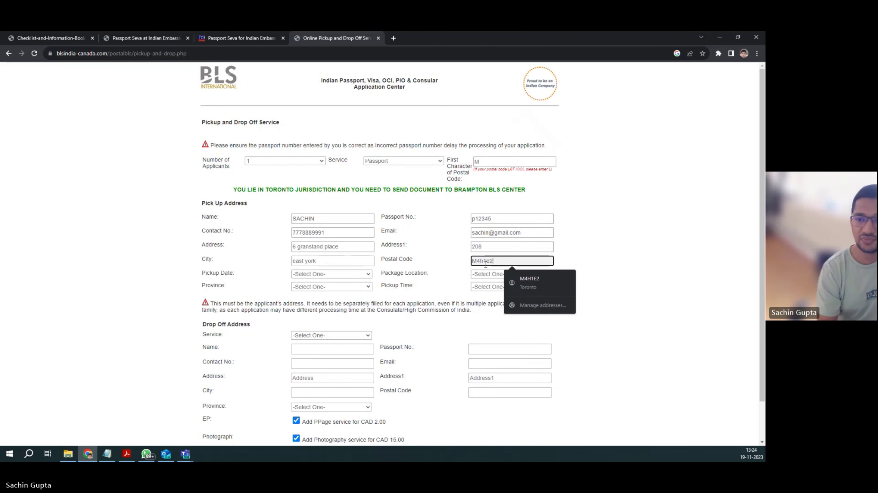
Step: Set package location FrontDoor, pickup date 20/11/2023, slot 13:00-17:00 and province Ontario (ON)
{"action": "left_click", "coordinate": [485, 275]}
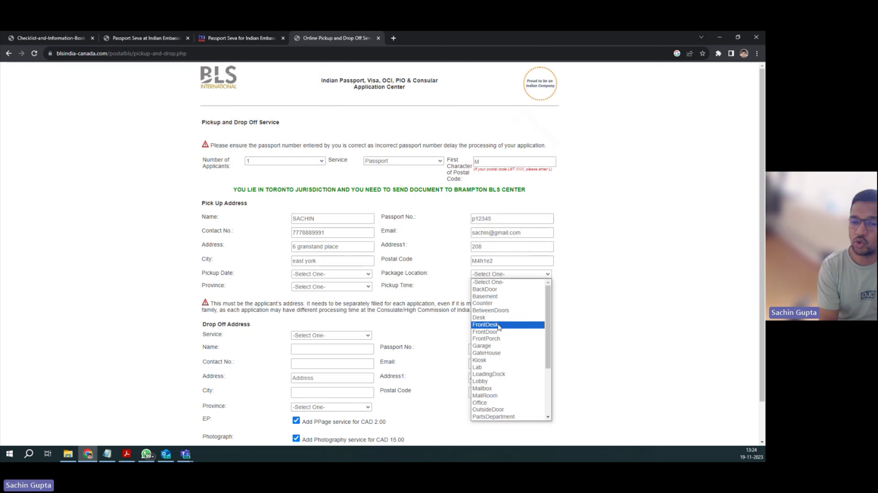
{"action": "left_click", "coordinate": [498, 333]}
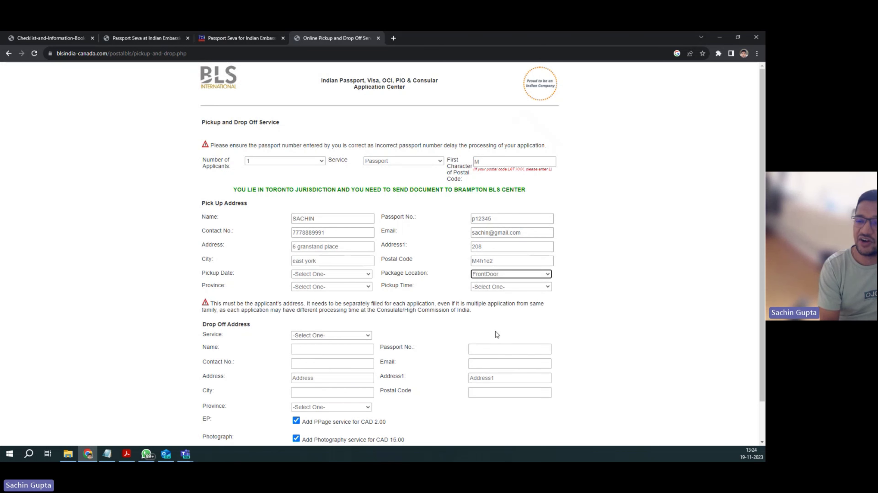
{"action": "left_click", "coordinate": [329, 275]}
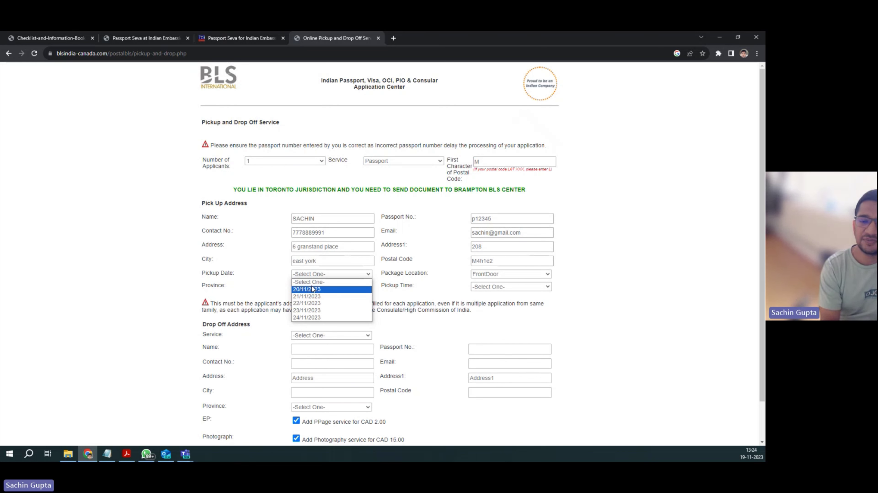
{"action": "left_click", "coordinate": [312, 288]}
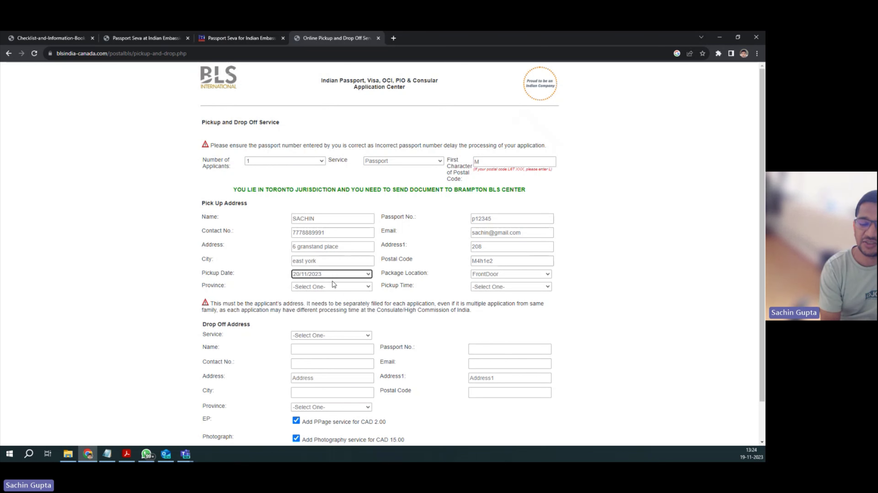
{"action": "left_click", "coordinate": [501, 287]}
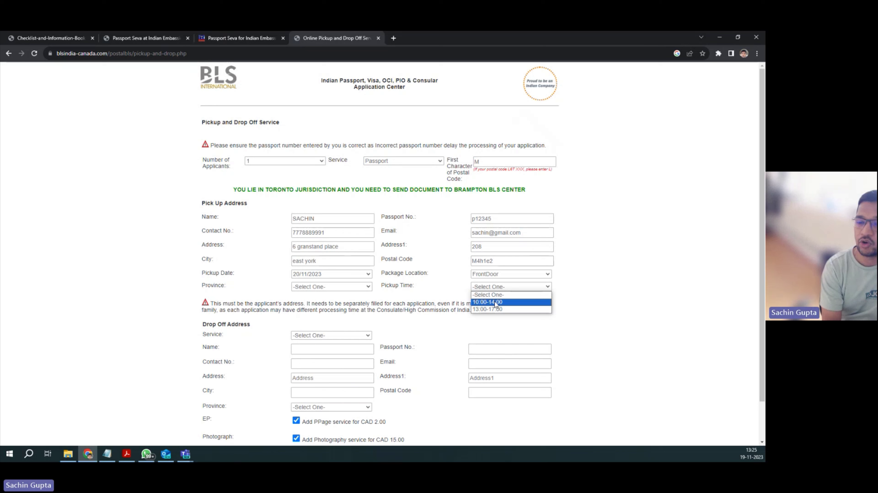
{"action": "left_click", "coordinate": [494, 309]}
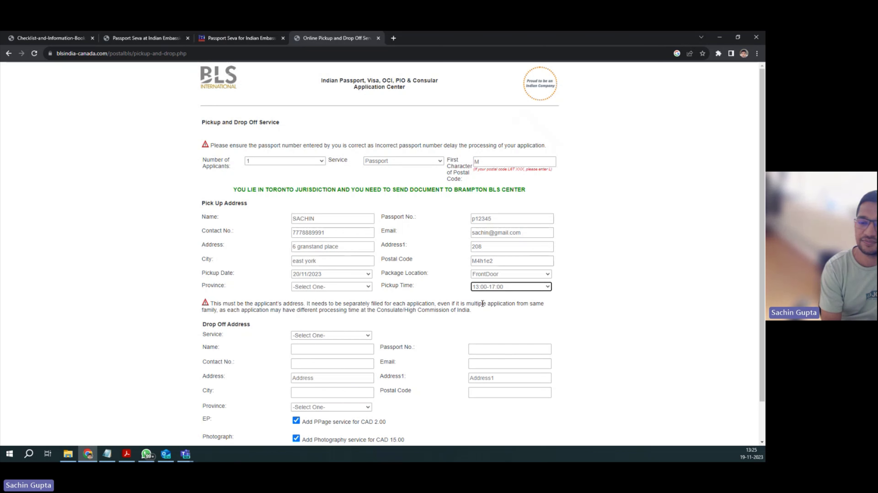
{"action": "left_click", "coordinate": [350, 289]}
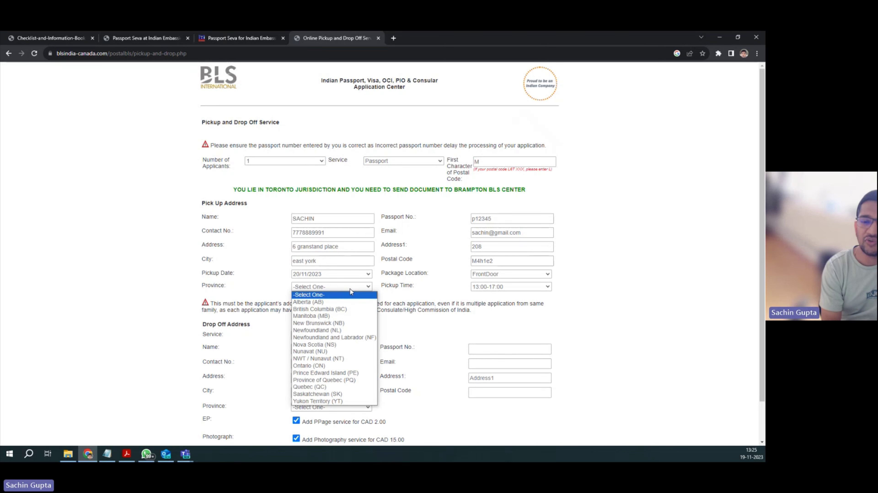
{"action": "left_click", "coordinate": [322, 367]}
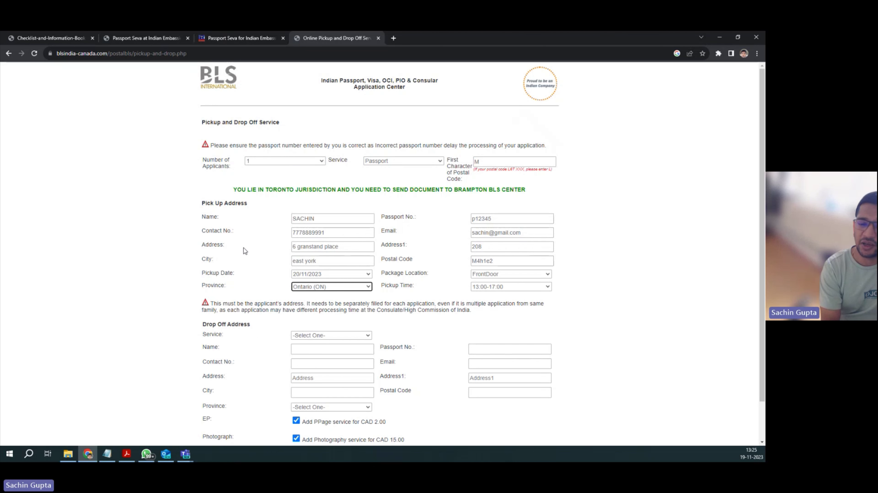
Step: Choose the Police Clearance for Indian passport holder drop-off service
{"action": "scroll", "coordinate": [301, 257], "scroll_direction": "down", "scroll_amount": 1}
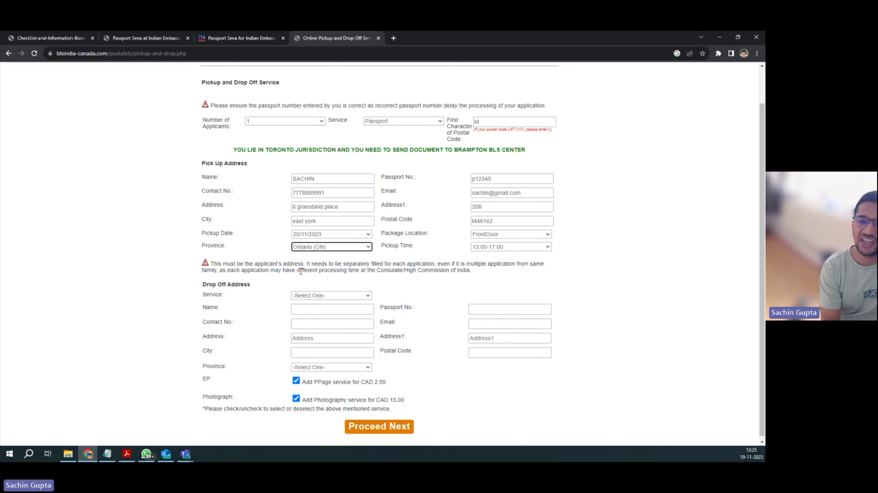
{"action": "left_click", "coordinate": [318, 296]}
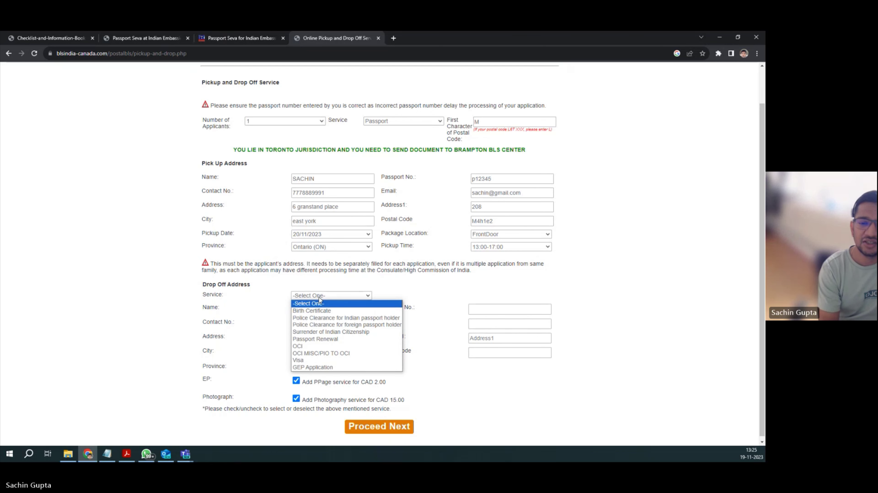
{"action": "left_click", "coordinate": [326, 318]}
Step: Enter the drop-off recipient's name, passport number, e-mail address and contact number
{"action": "left_click", "coordinate": [314, 310]}
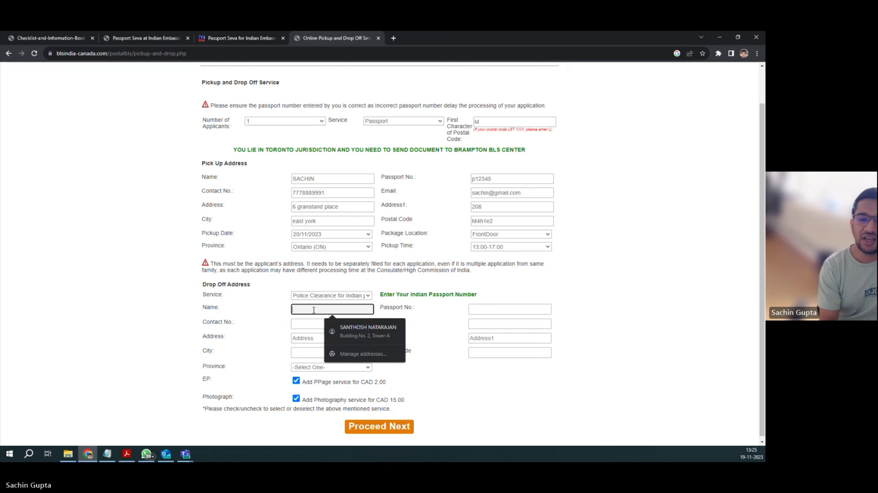
{"action": "type", "text": "Sachin"}
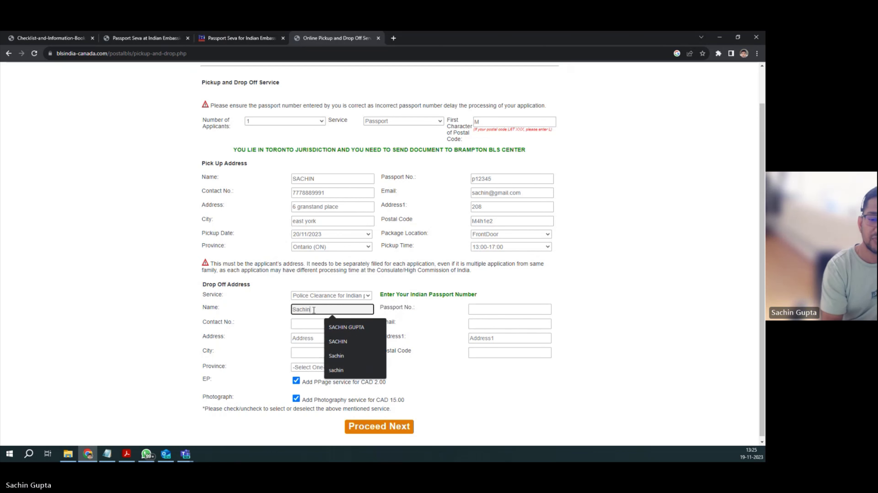
{"action": "left_click", "coordinate": [486, 317]}
{"action": "left_click", "coordinate": [485, 310]}
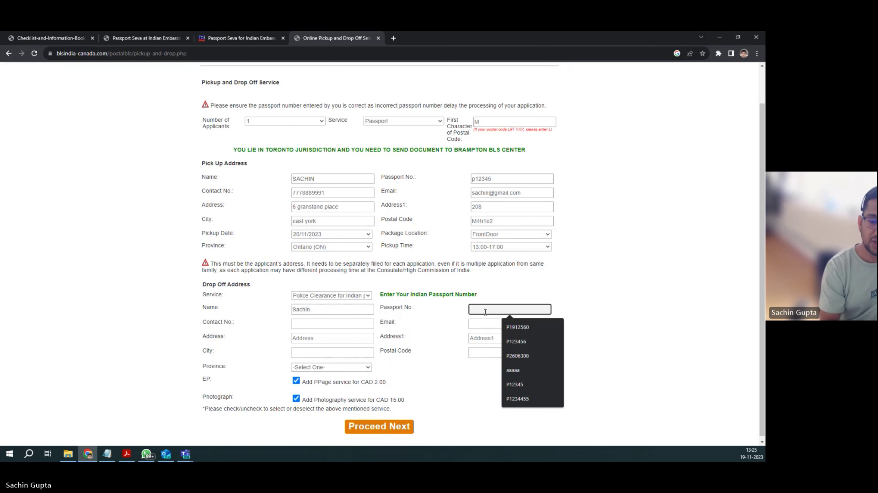
{"action": "type", "text": "P12345"}
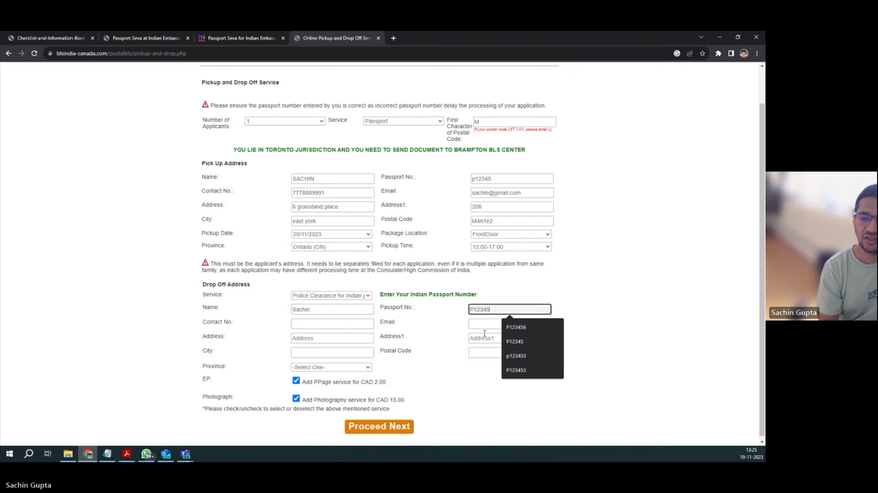
{"action": "left_click", "coordinate": [489, 323]}
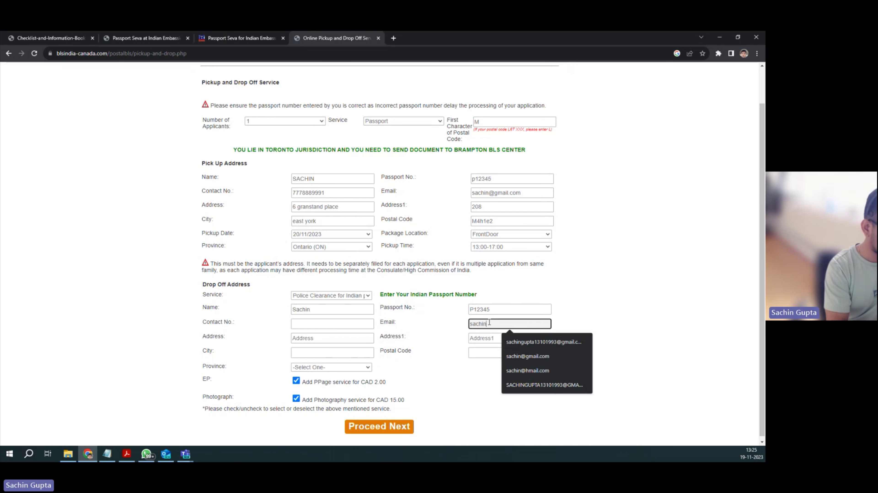
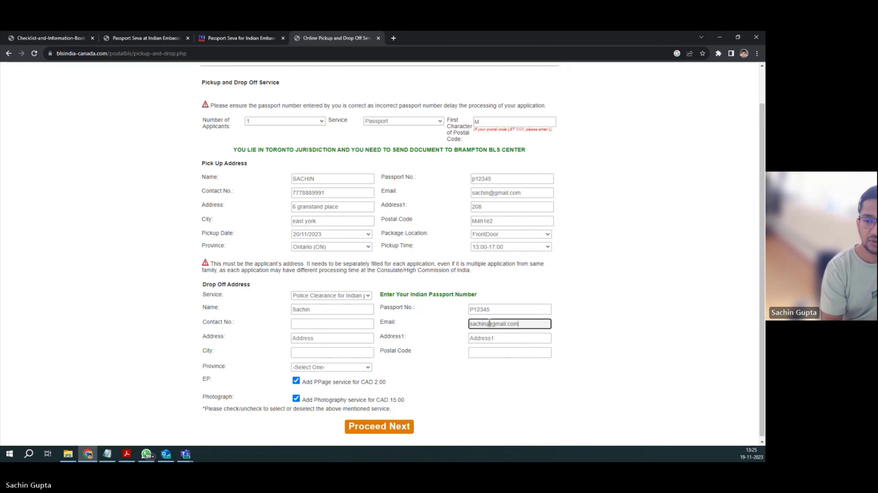
{"action": "left_click", "coordinate": [307, 325]}
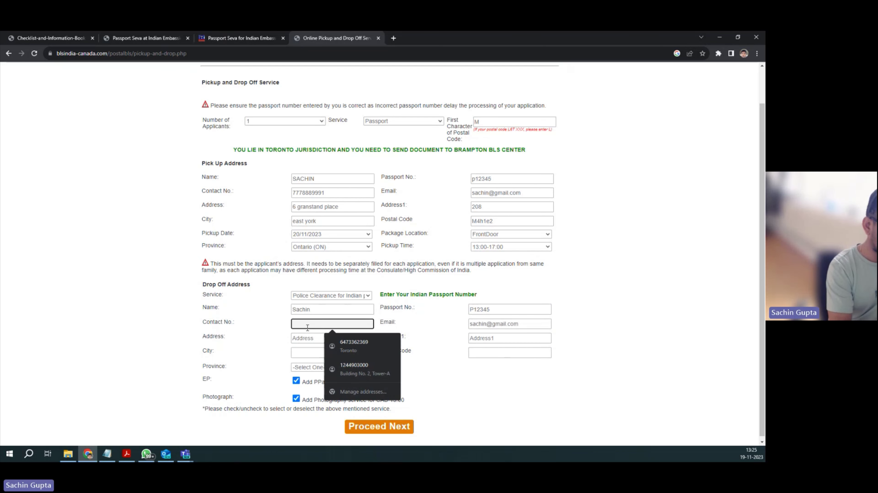
{"action": "type", "text": "999888"}
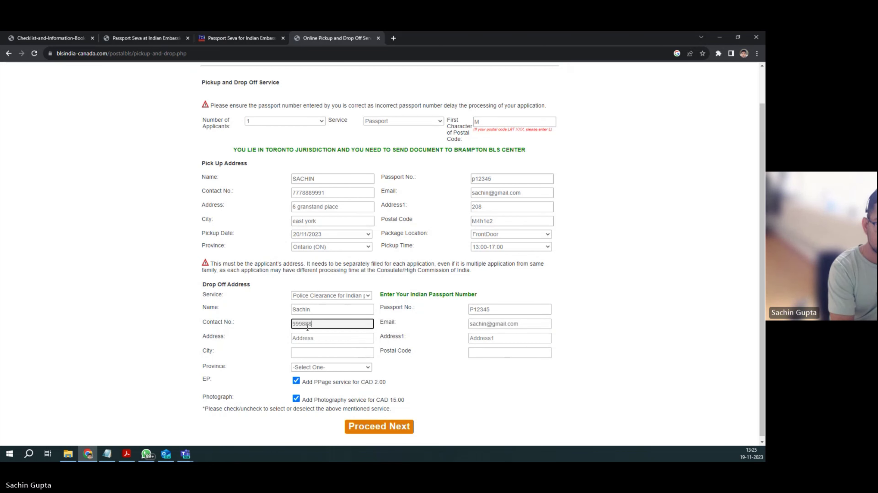
{"action": "type", "text": "7770"}
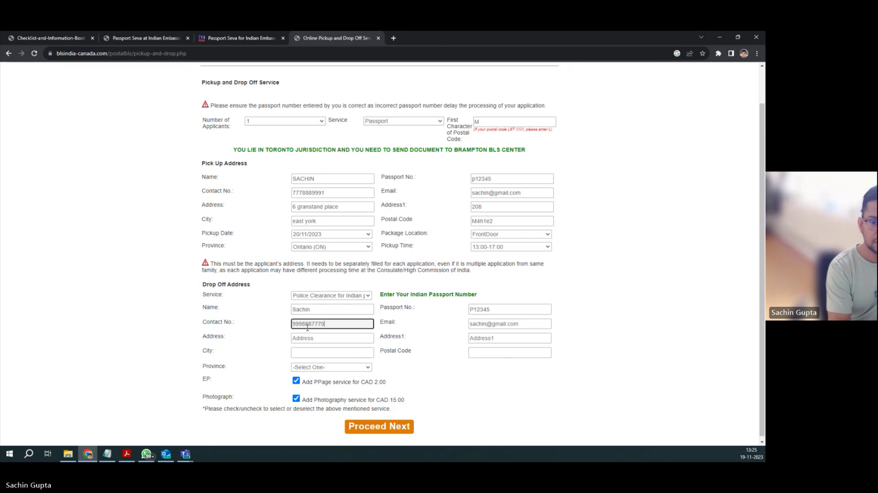
Step: Fill in the drop-off street address, city, unit number, postal code and province Ontario (ON)
{"action": "left_click", "coordinate": [315, 338]}
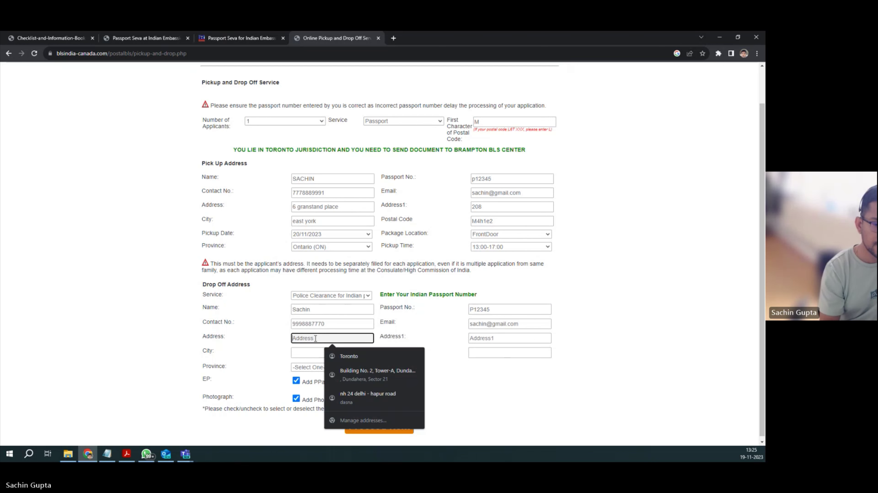
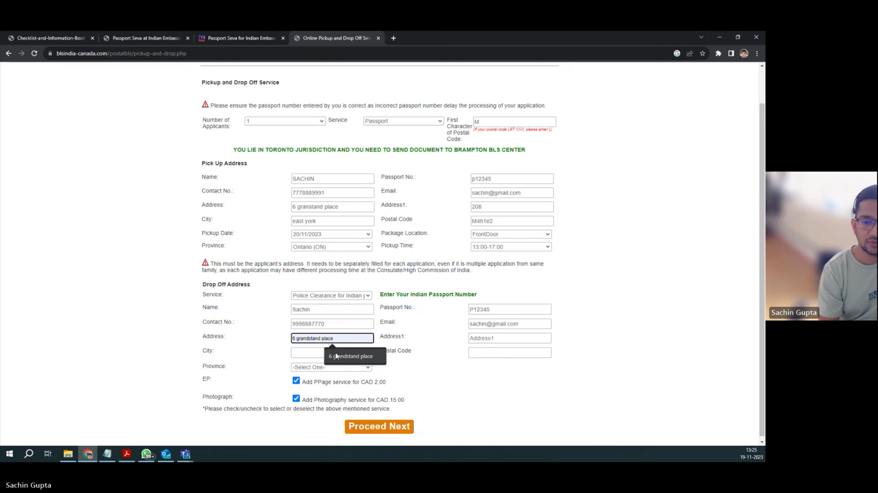
{"action": "left_click", "coordinate": [335, 355]}
{"action": "left_click", "coordinate": [314, 353]}
{"action": "type", "text": "East"}
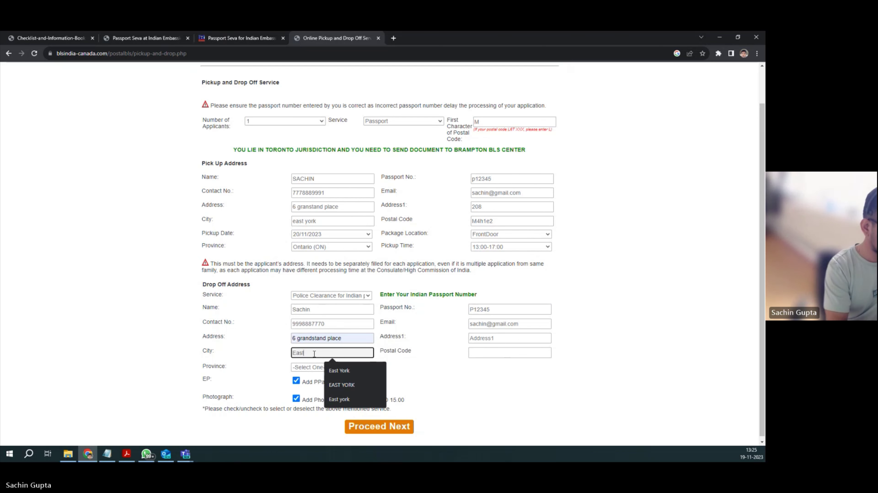
{"action": "type", "text": " york"}
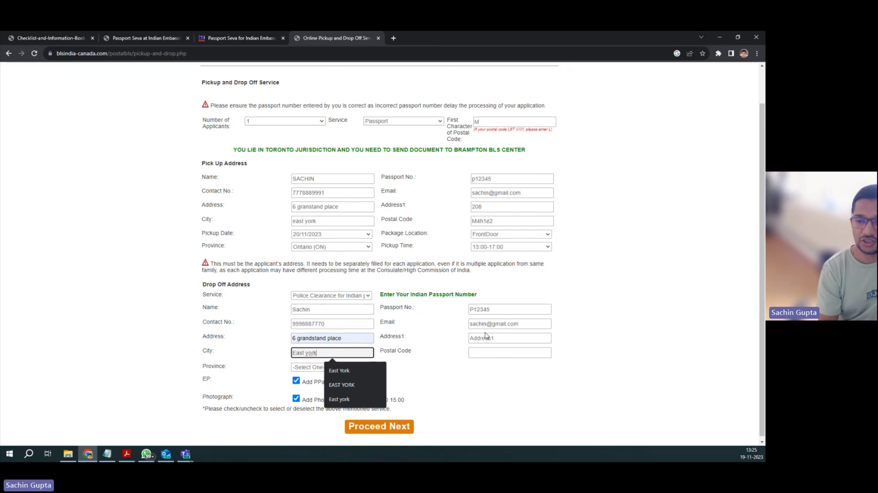
{"action": "left_click", "coordinate": [486, 338]}
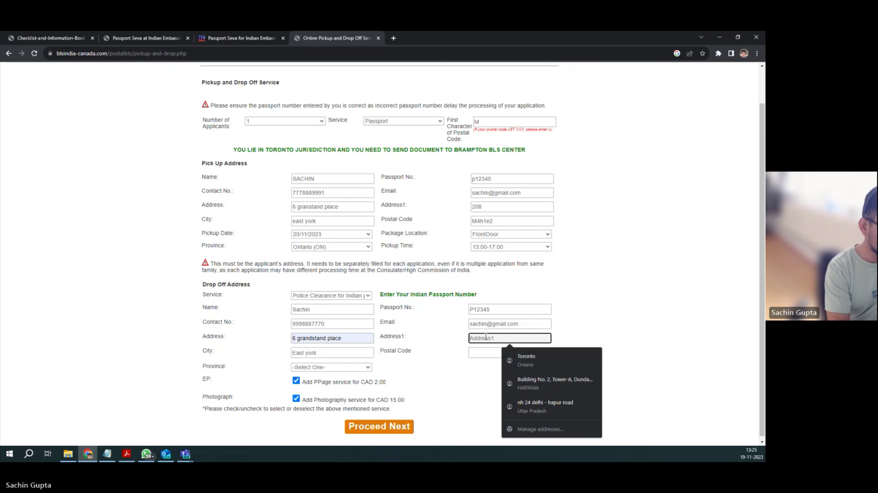
{"action": "type", "text": "208"}
{"action": "left_click", "coordinate": [483, 352]}
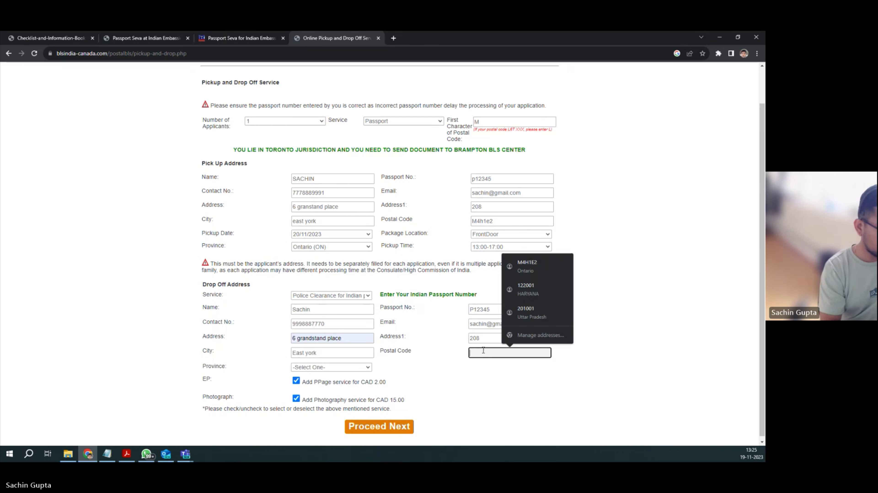
{"action": "type", "text": "M4h1e2"}
{"action": "left_click", "coordinate": [312, 368]}
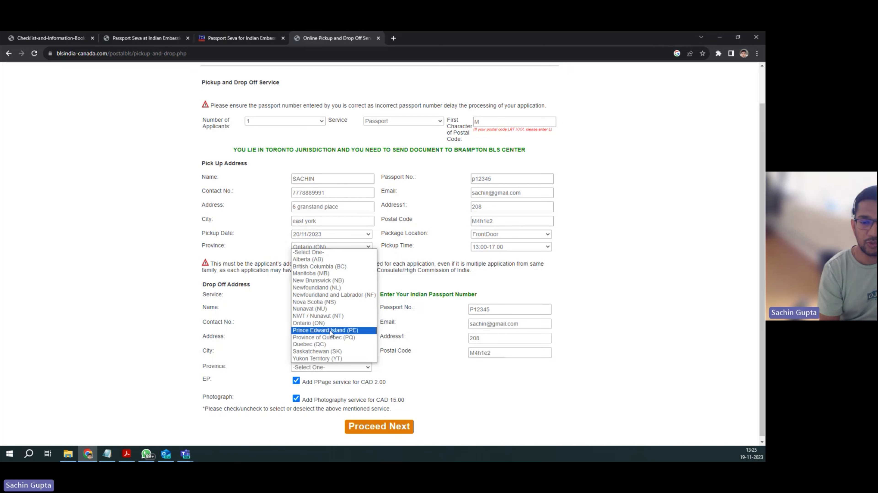
{"action": "left_click", "coordinate": [328, 323]}
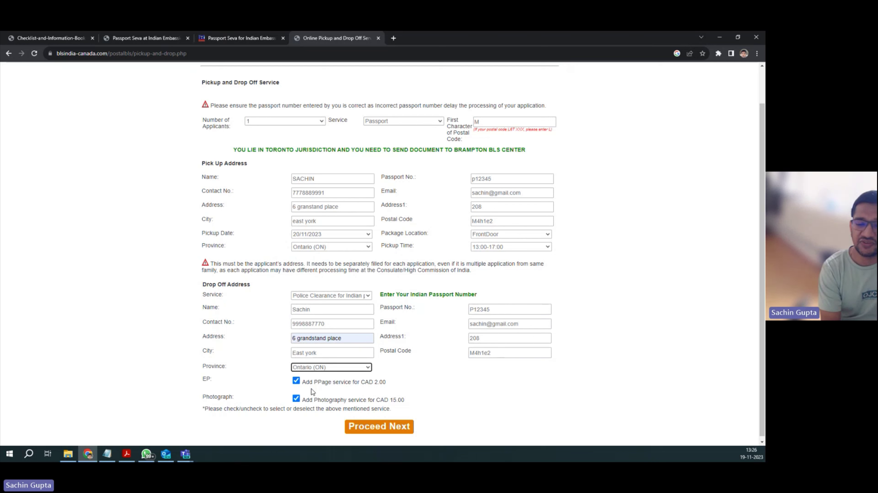
Step: Remove the CAD 15.00 photography and CAD 2.00 PPage services, then submit the form
{"action": "left_click", "coordinate": [296, 399]}
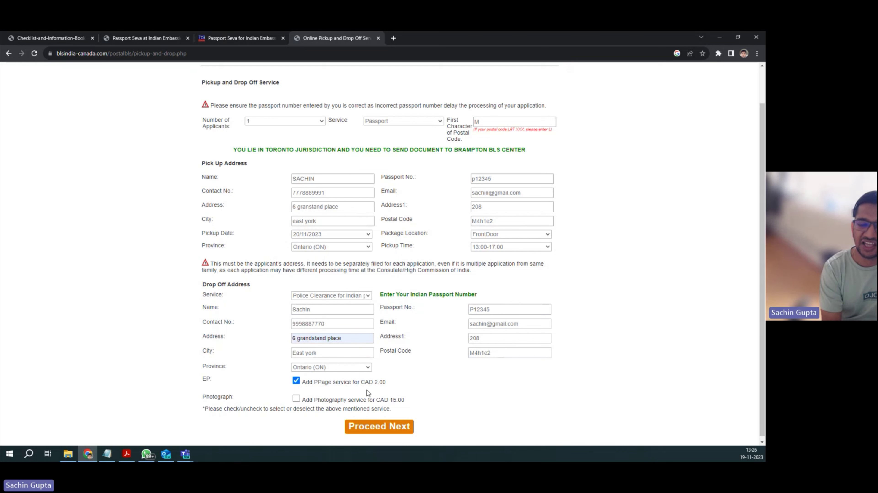
{"action": "left_click", "coordinate": [297, 382]}
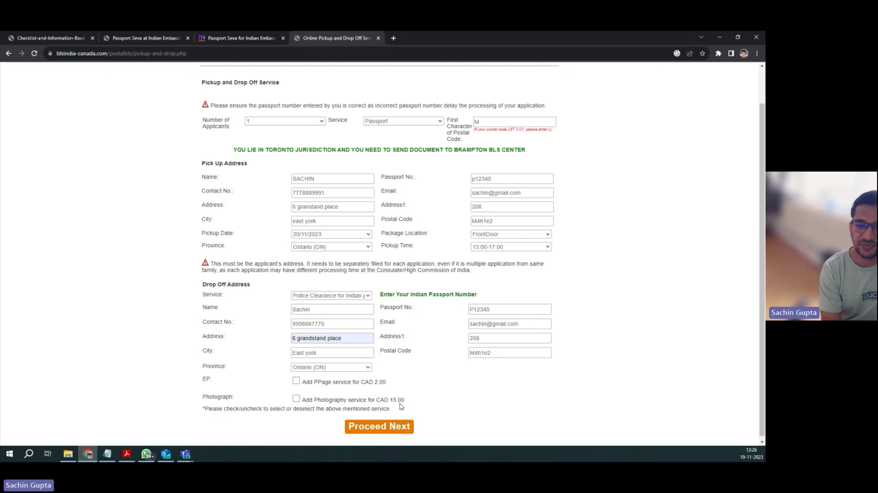
{"action": "left_click", "coordinate": [375, 428]}
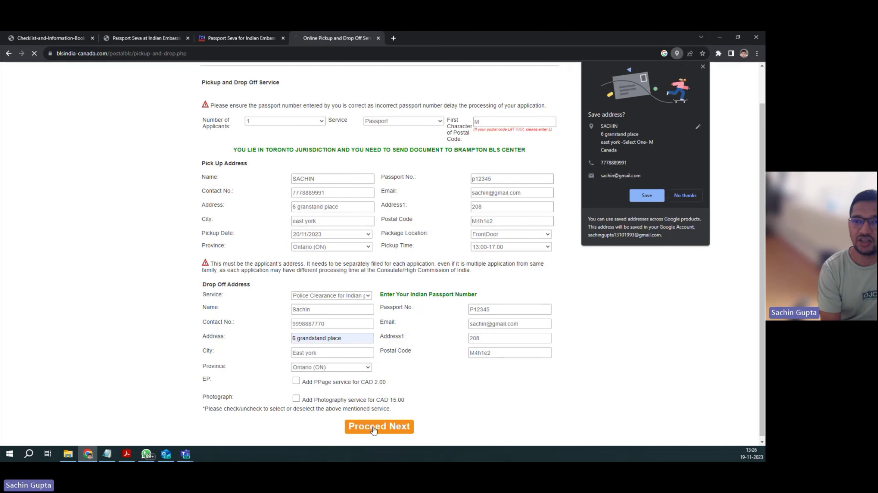
{"action": "left_click", "coordinate": [685, 195]}
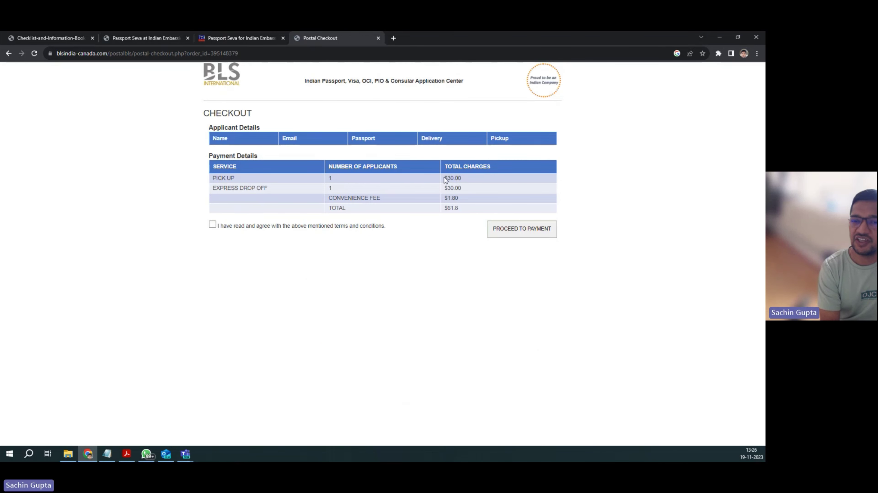
{"action": "left_click", "coordinate": [445, 192]}
{"action": "mouse_move", "coordinate": [445, 199]}
{"action": "left_mouse_down"}
{"action": "mouse_move", "coordinate": [459, 199]}
{"action": "mouse_move", "coordinate": [446, 209]}
{"action": "left_mouse_up"}
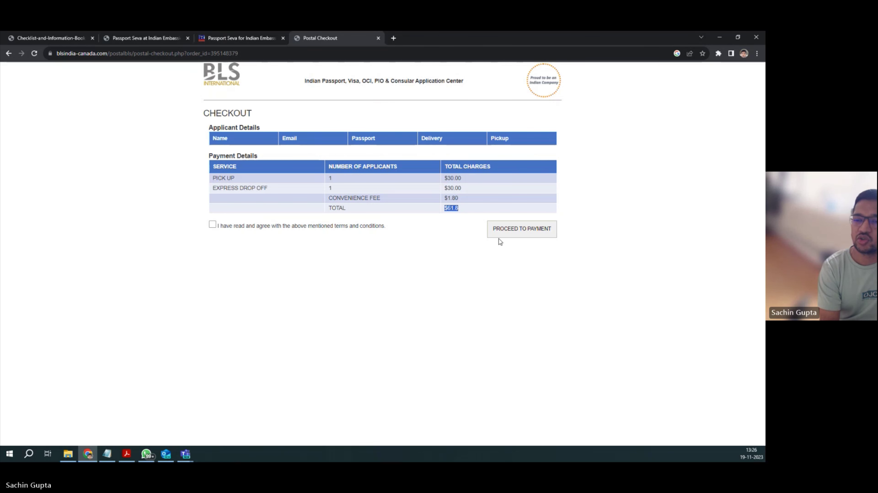